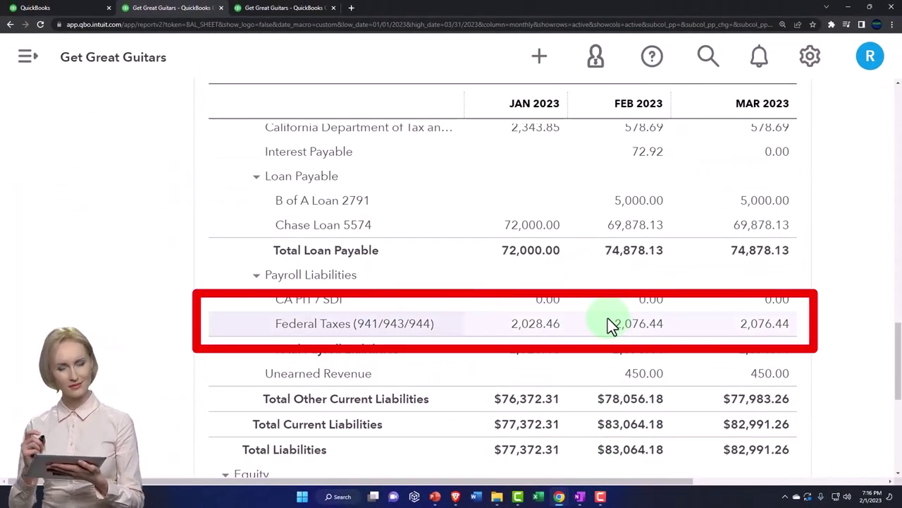
- Switch to the QuickBooks tab at 150% zoom and open the Sales > Customers list
{"action": "scroll", "coordinate": [607, 318], "scroll_direction": "down", "scroll_amount": 3}
{"action": "scroll", "coordinate": [608, 318], "scroll_direction": "down", "scroll_amount": 3}
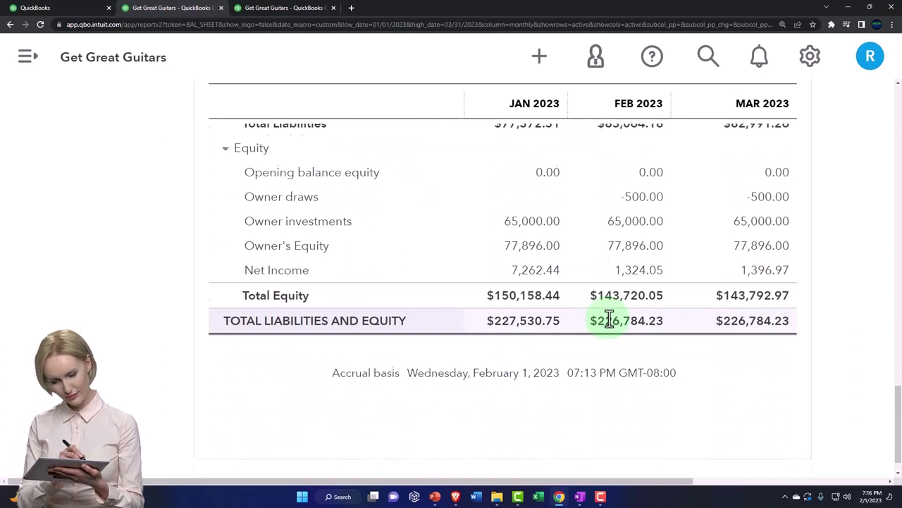
{"action": "scroll", "coordinate": [608, 321], "scroll_direction": "up", "scroll_amount": 3}
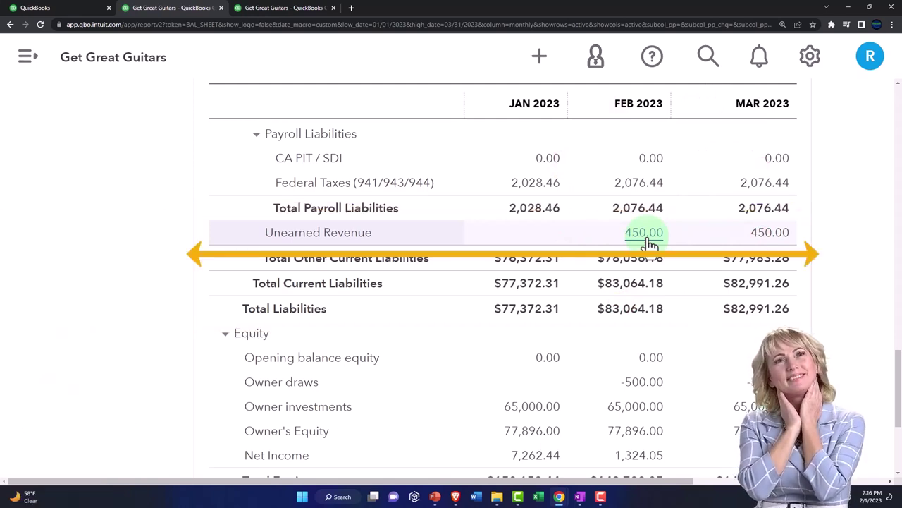
{"action": "left_click", "coordinate": [71, 9]}
{"action": "key", "text": "ctrl+minus"}
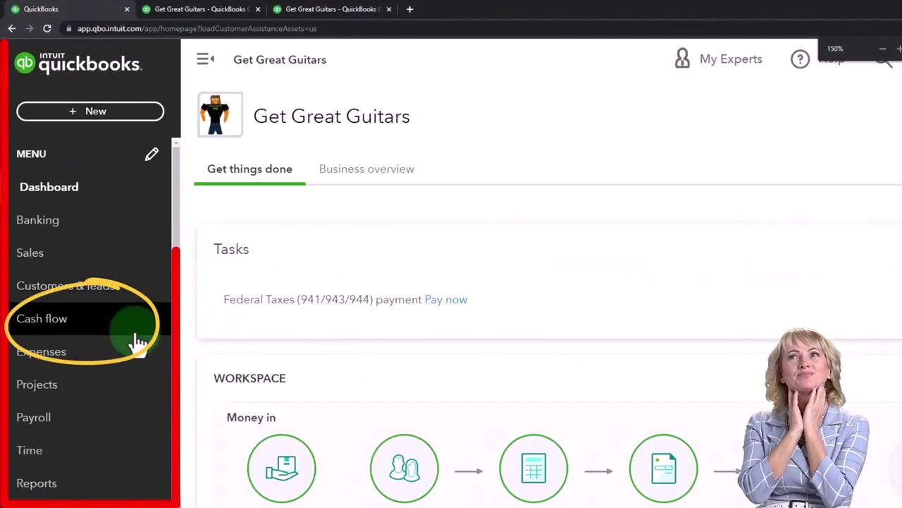
{"action": "scroll", "coordinate": [123, 318], "scroll_direction": "down", "scroll_amount": 1}
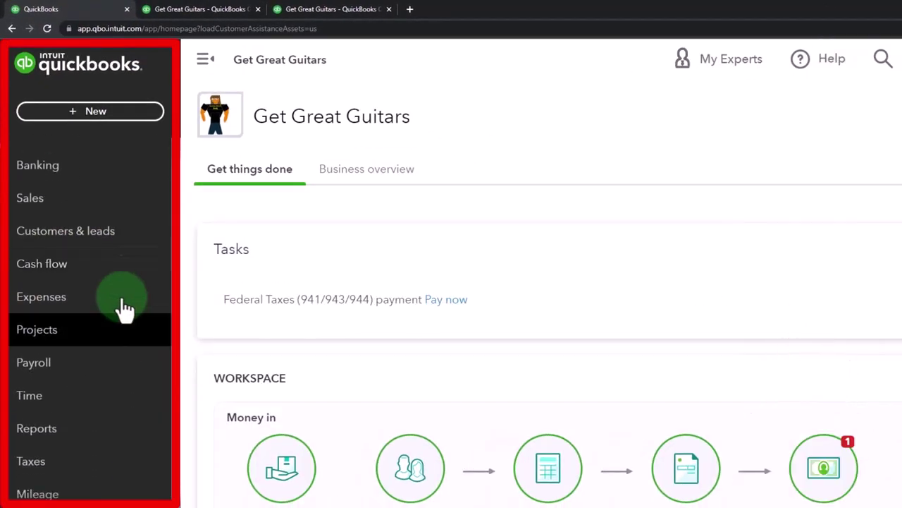
{"action": "left_click", "coordinate": [39, 212]}
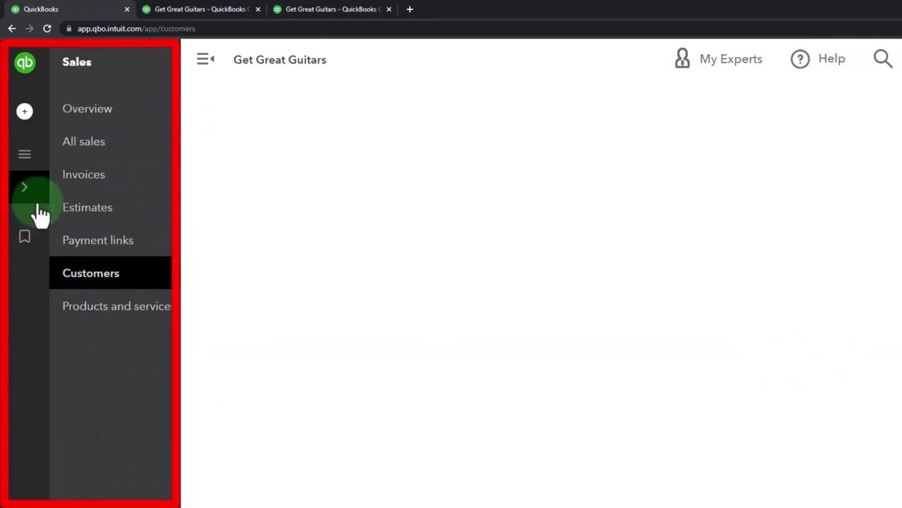
{"action": "left_click", "coordinate": [80, 282]}
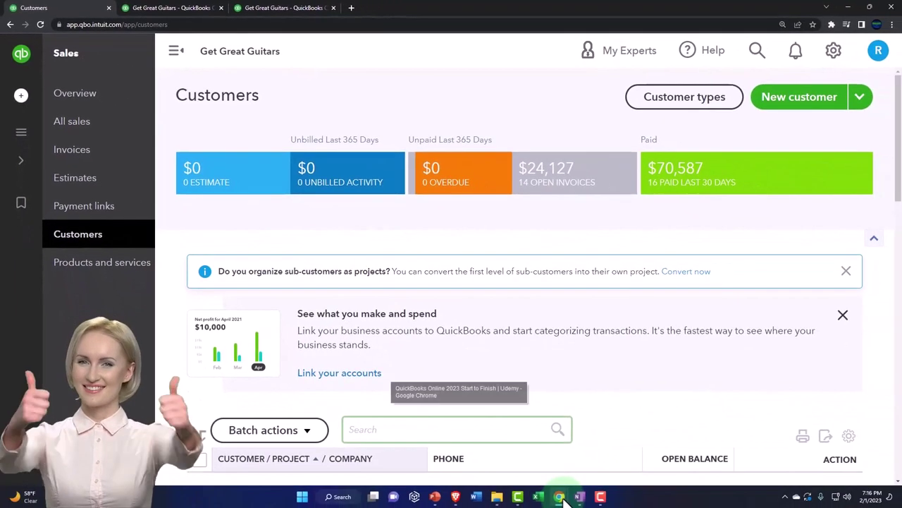
- Check the sample company's customers page, then return to Get Great Guitars' customer list
{"action": "left_click", "coordinate": [561, 497]}
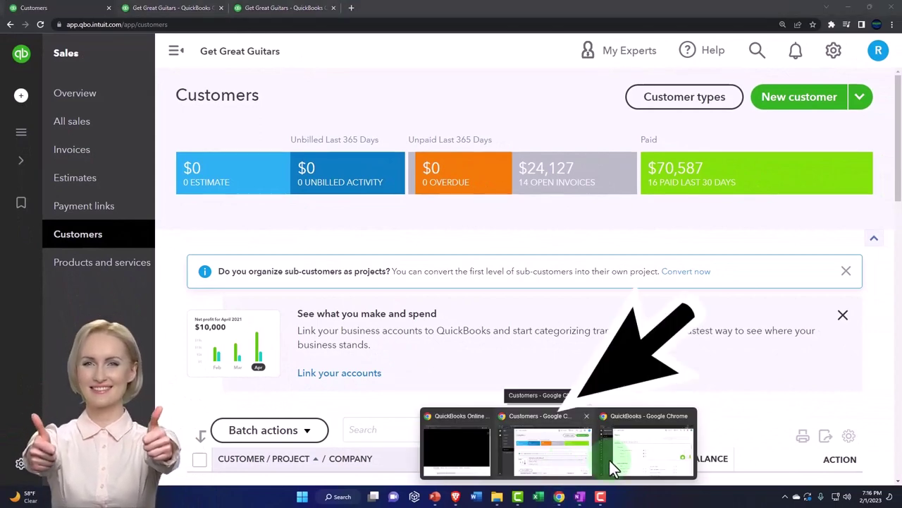
{"action": "left_click", "coordinate": [638, 457]}
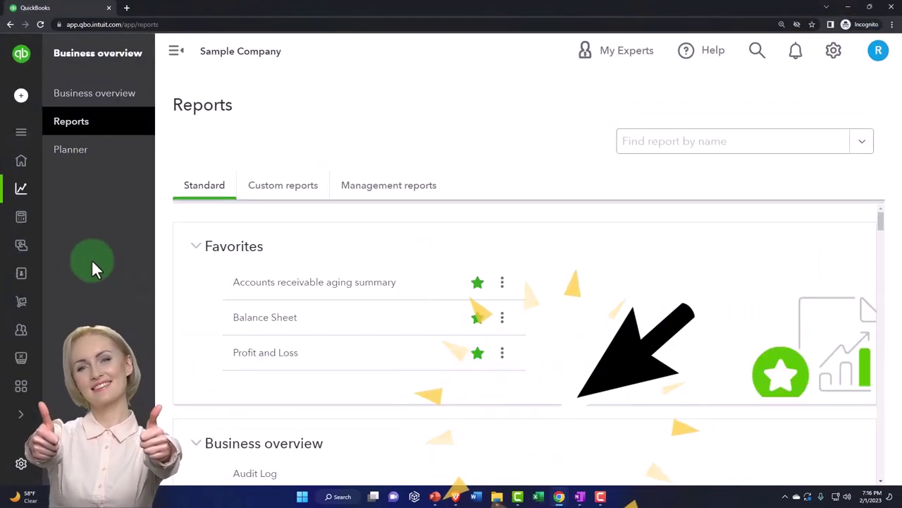
{"action": "left_click", "coordinate": [37, 247]}
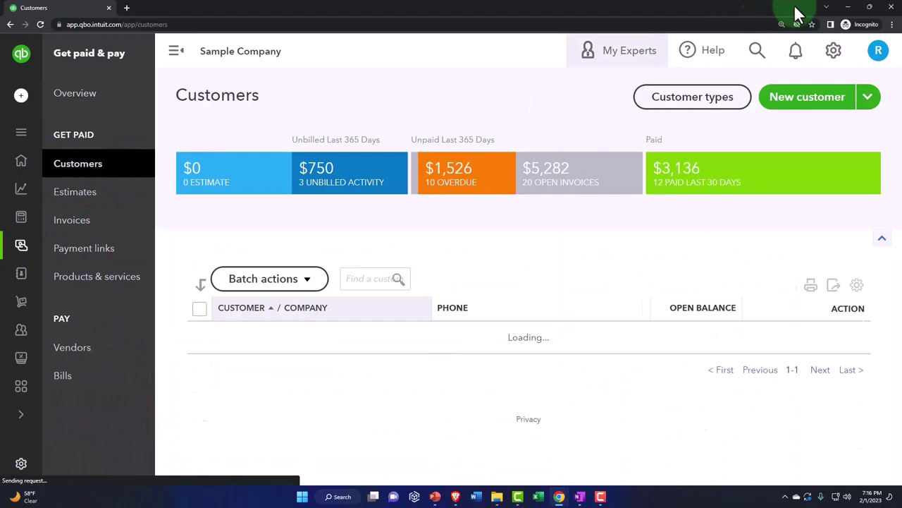
{"action": "left_click", "coordinate": [850, 6]}
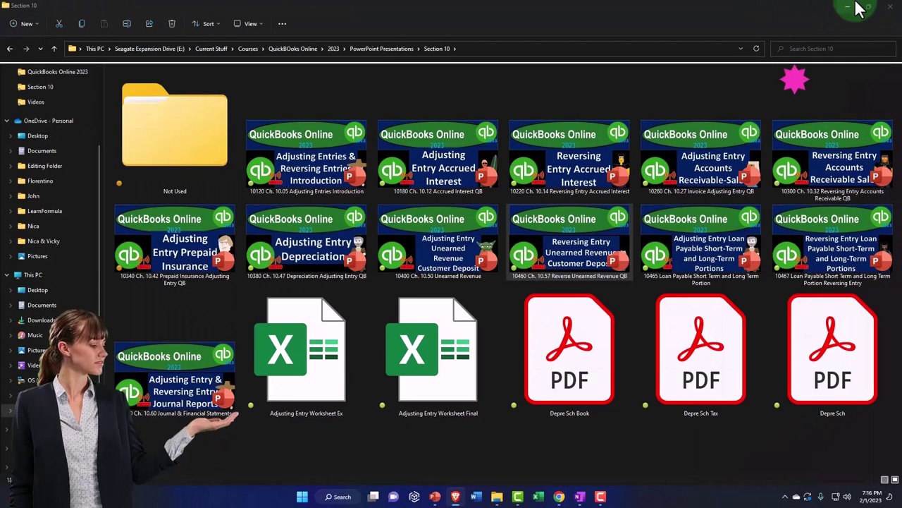
{"action": "mouse_move", "coordinate": [560, 497]}
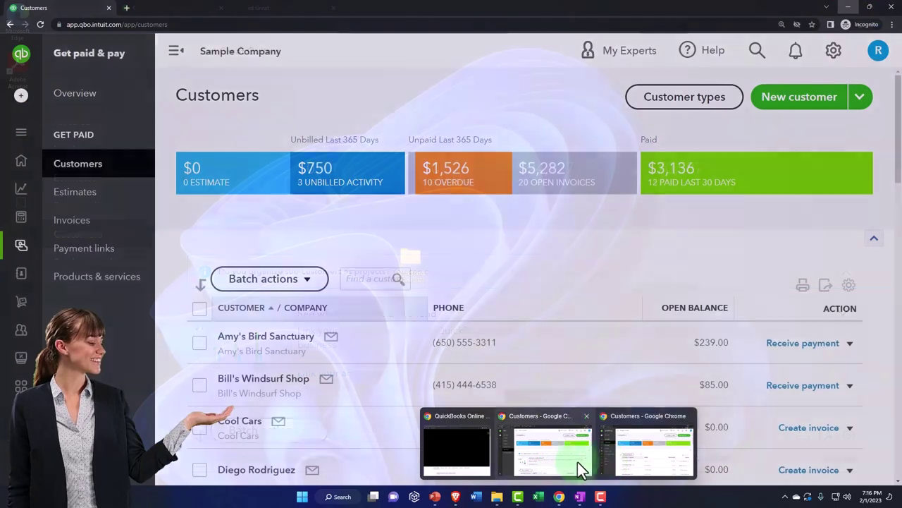
{"action": "left_click", "coordinate": [552, 464]}
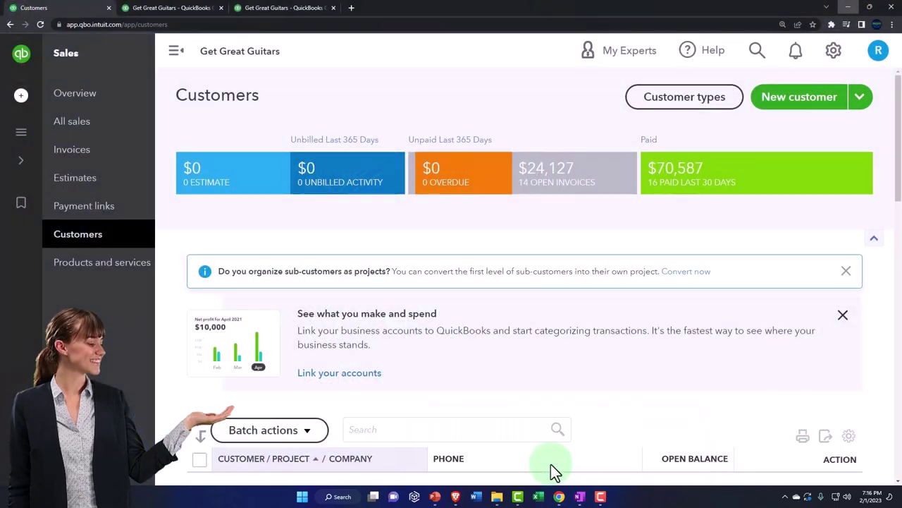
{"action": "scroll", "coordinate": [213, 218], "scroll_direction": "down", "scroll_amount": 4}
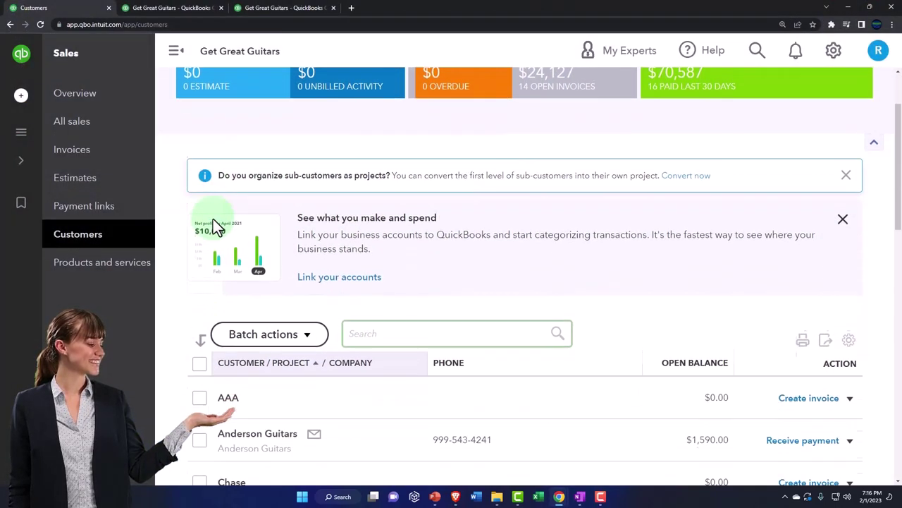
- Review Anderson Guitars' transactions, including open invoice 1022 and partially paid invoice 1014
{"action": "left_click", "coordinate": [240, 308]}
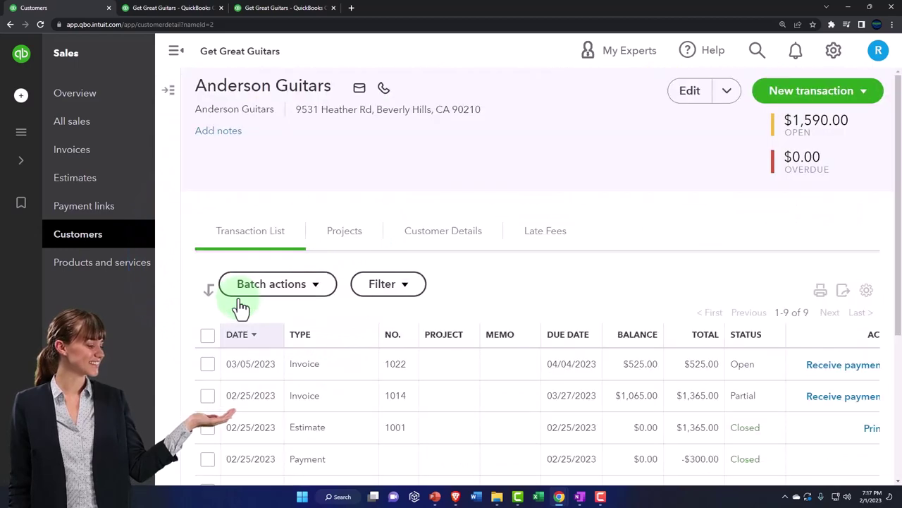
{"action": "left_click", "coordinate": [175, 52]}
{"action": "scroll", "coordinate": [289, 321], "scroll_direction": "down", "scroll_amount": 2}
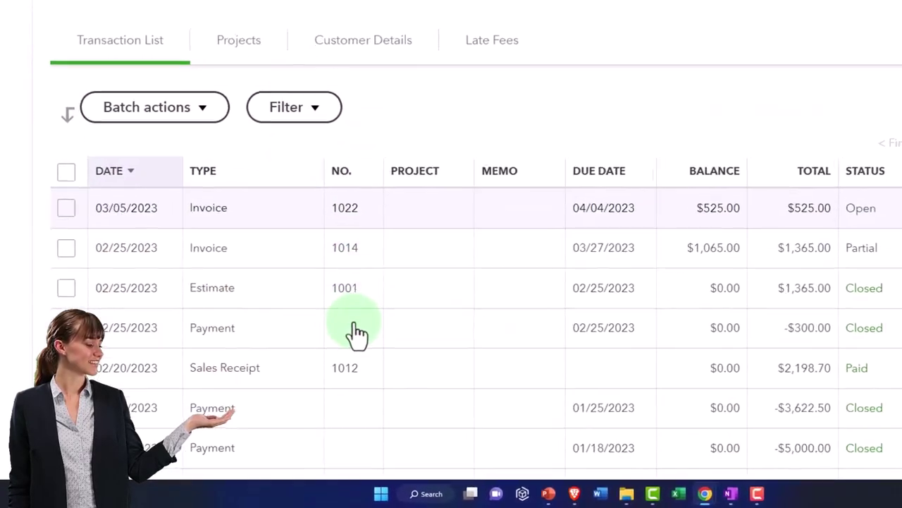
{"action": "scroll", "coordinate": [356, 331], "scroll_direction": "down", "scroll_amount": 2}
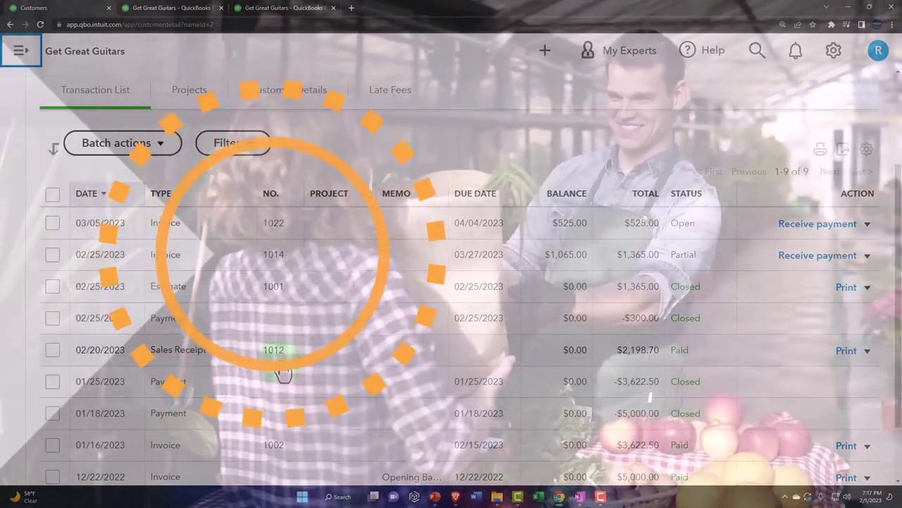
{"action": "left_click", "coordinate": [583, 497]}
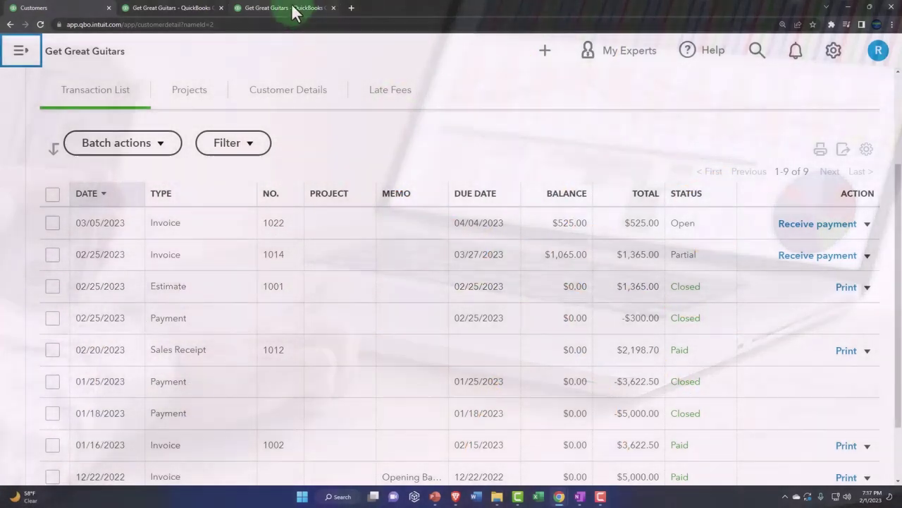
- Duplicate the Profit and Loss report tab
{"action": "left_click", "coordinate": [293, 8]}
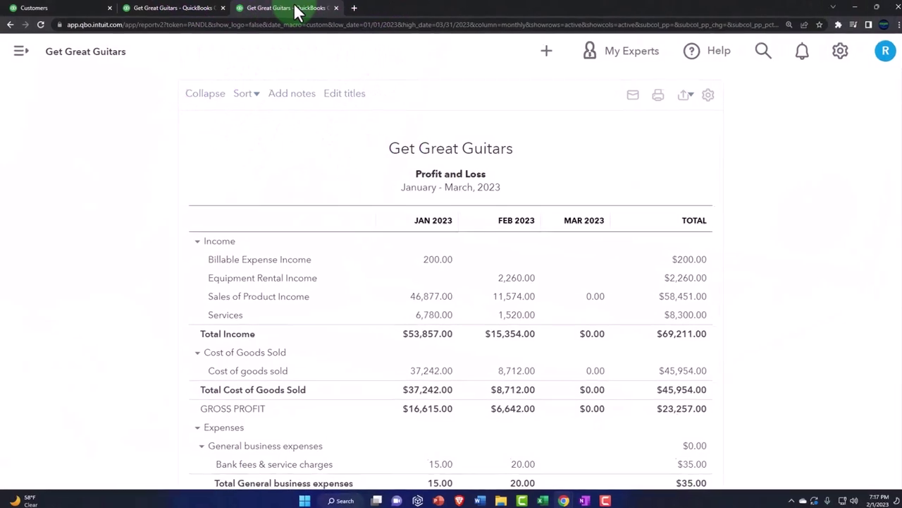
{"action": "right_click", "coordinate": [293, 9]}
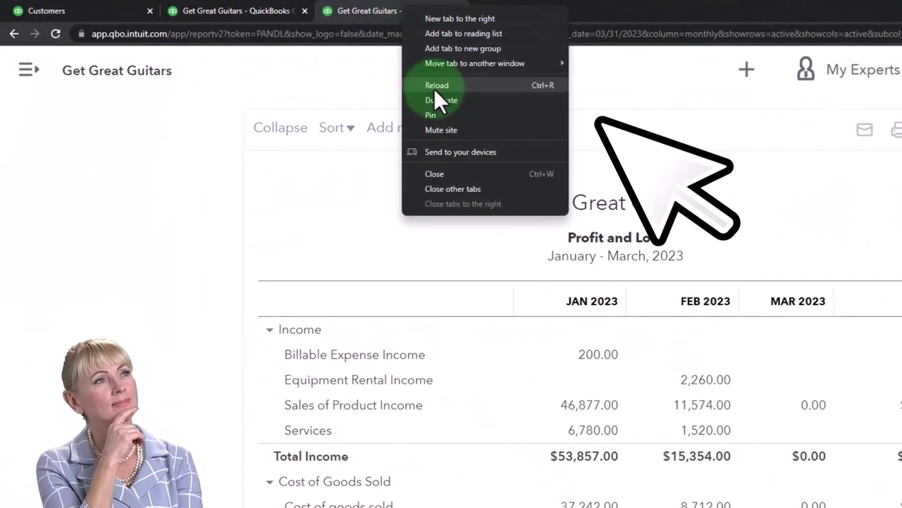
{"action": "left_click", "coordinate": [441, 100]}
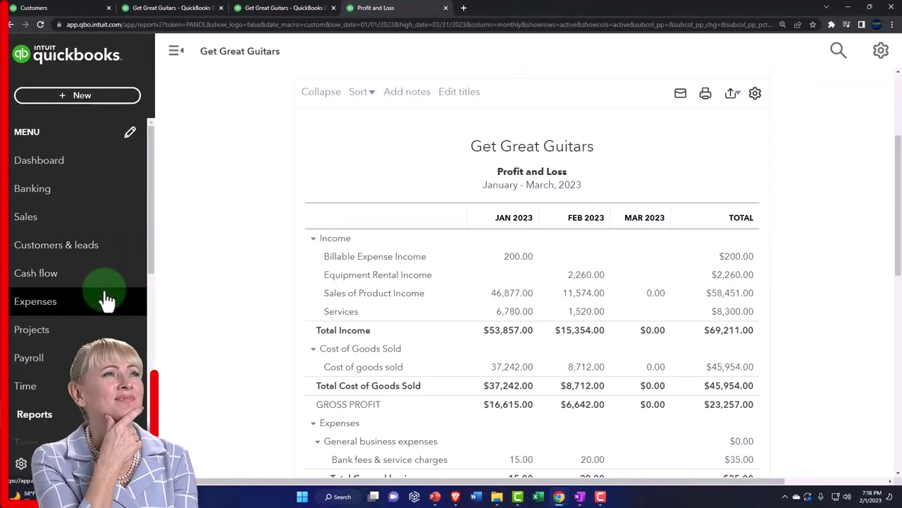
- Bring up the Reports list at the 'Who owes you' section
{"action": "scroll", "coordinate": [62, 337], "scroll_direction": "down", "scroll_amount": 2}
{"action": "left_click", "coordinate": [34, 320]}
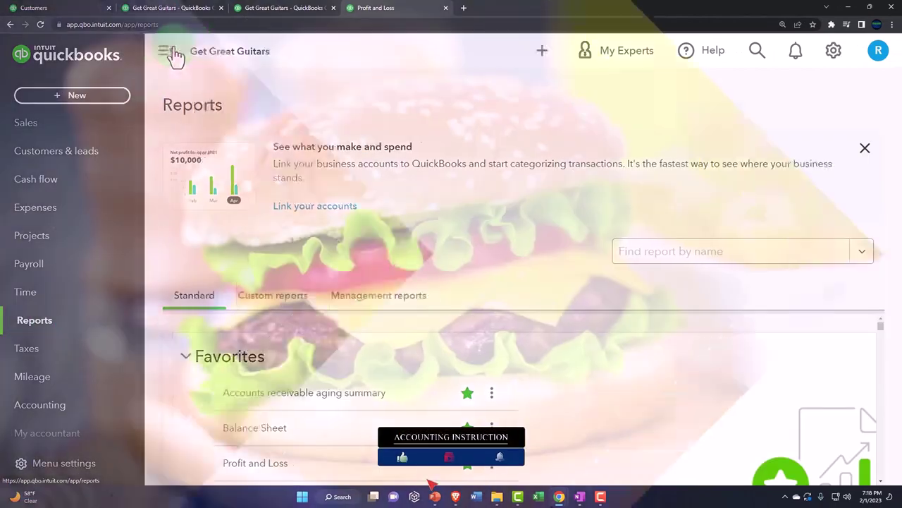
{"action": "left_click", "coordinate": [174, 51]}
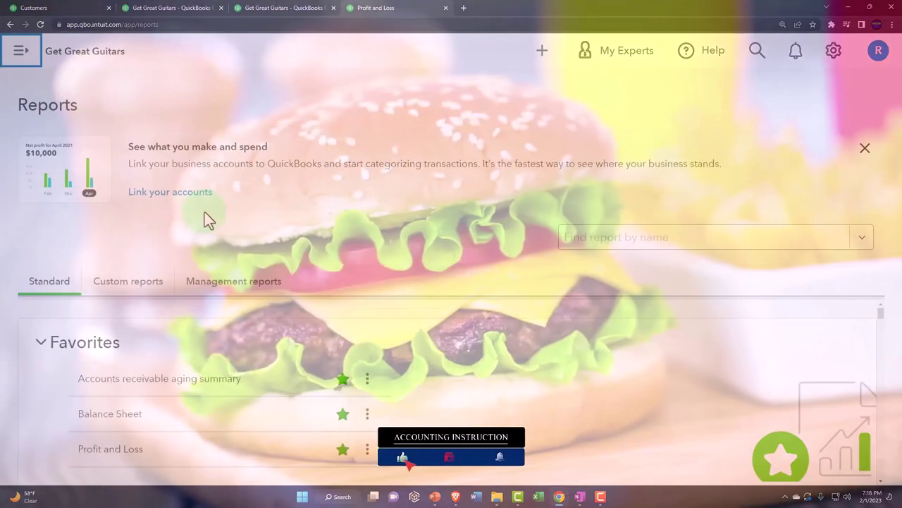
{"action": "scroll", "coordinate": [232, 303], "scroll_direction": "down", "scroll_amount": 5}
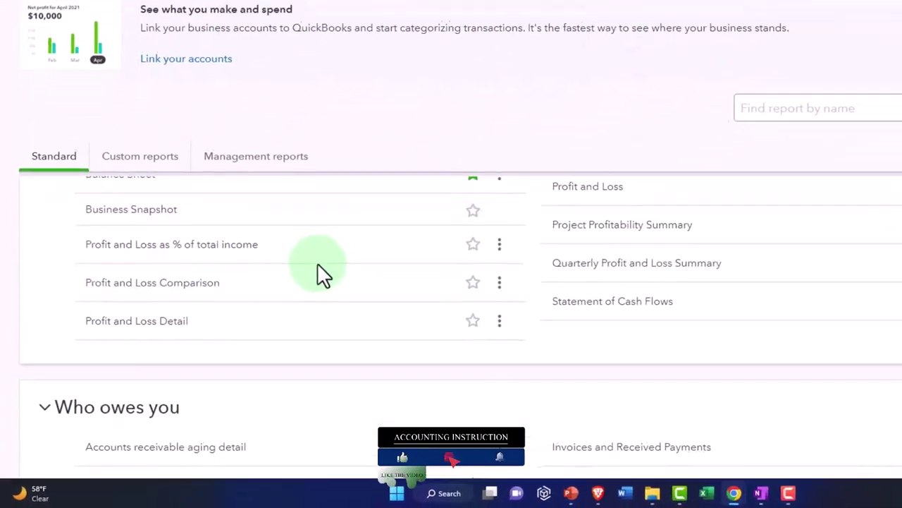
{"action": "scroll", "coordinate": [317, 266], "scroll_direction": "down", "scroll_amount": 4}
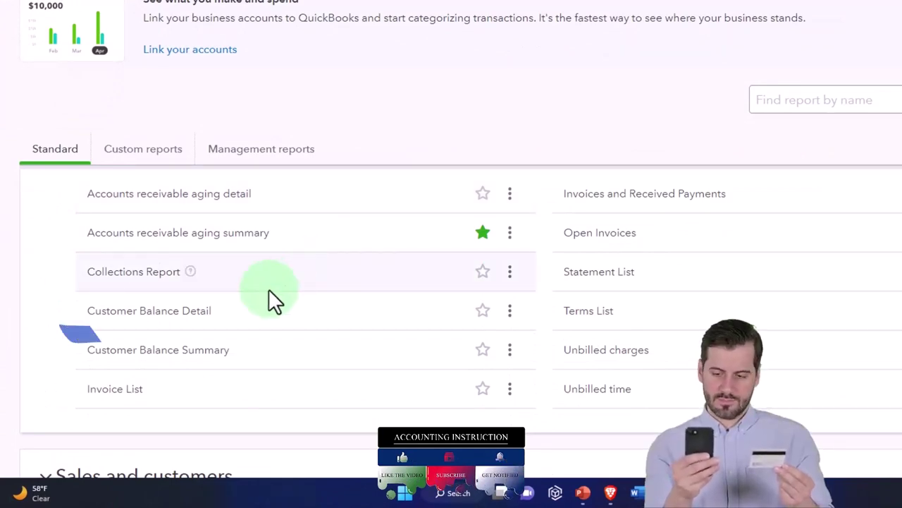
- Run Customer Balance Detail as of 02/28/2023 and check the ZZZ entries and $23,151.50 total
{"action": "left_click", "coordinate": [181, 323]}
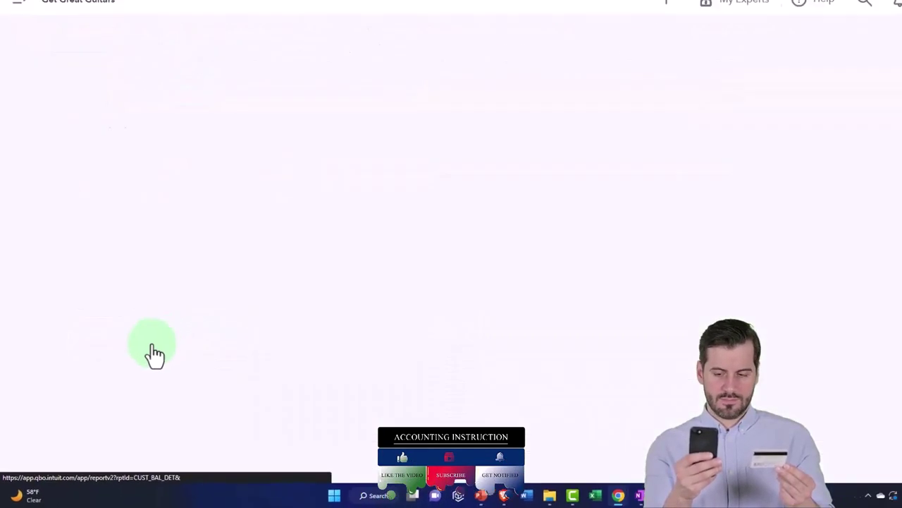
{"action": "scroll", "coordinate": [139, 368], "scroll_direction": "down", "scroll_amount": 2}
{"action": "scroll", "coordinate": [138, 368], "scroll_direction": "up", "scroll_amount": 3}
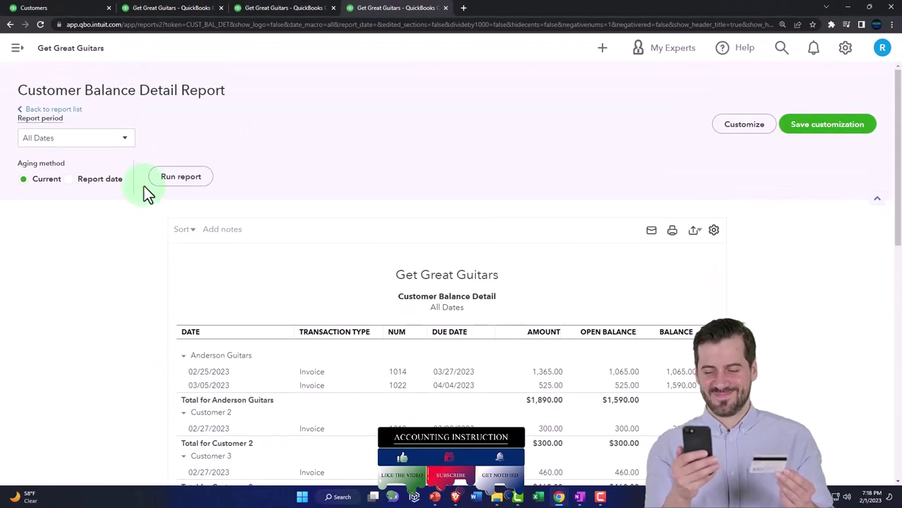
{"action": "left_click", "coordinate": [127, 125]}
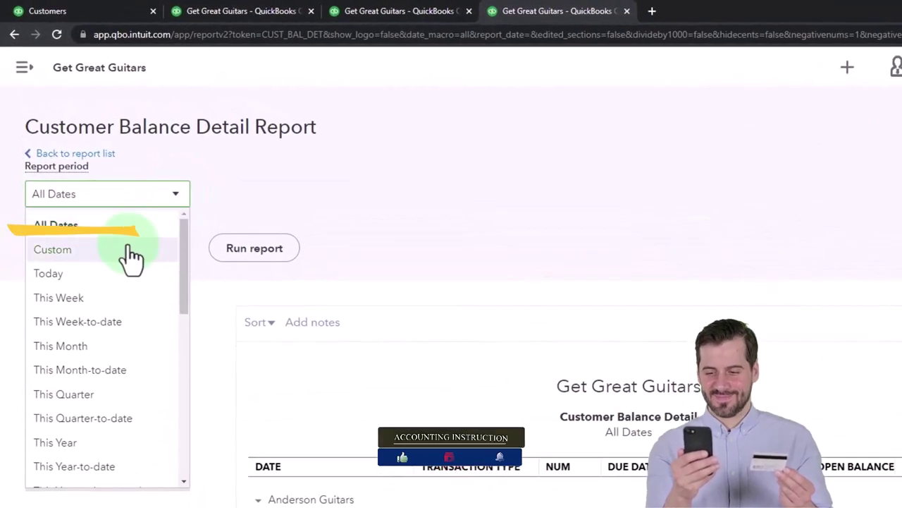
{"action": "left_click", "coordinate": [115, 230]}
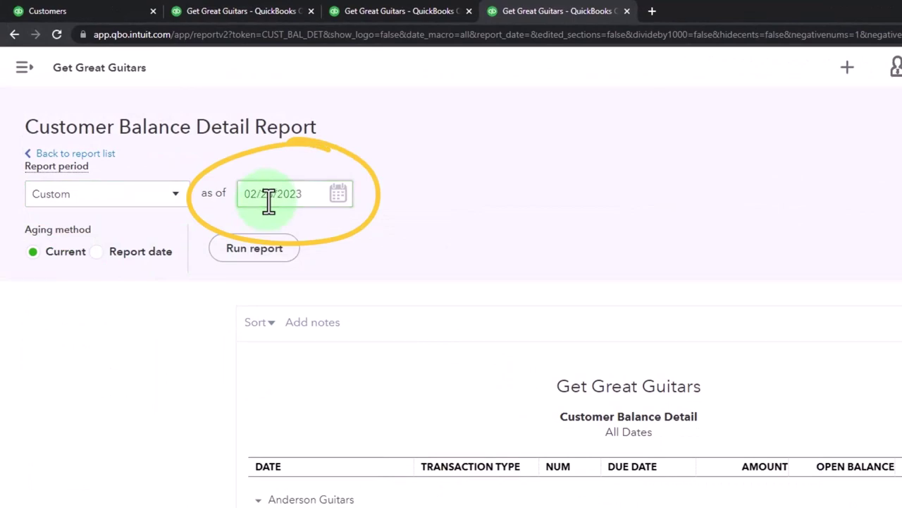
{"action": "left_click", "coordinate": [270, 245]}
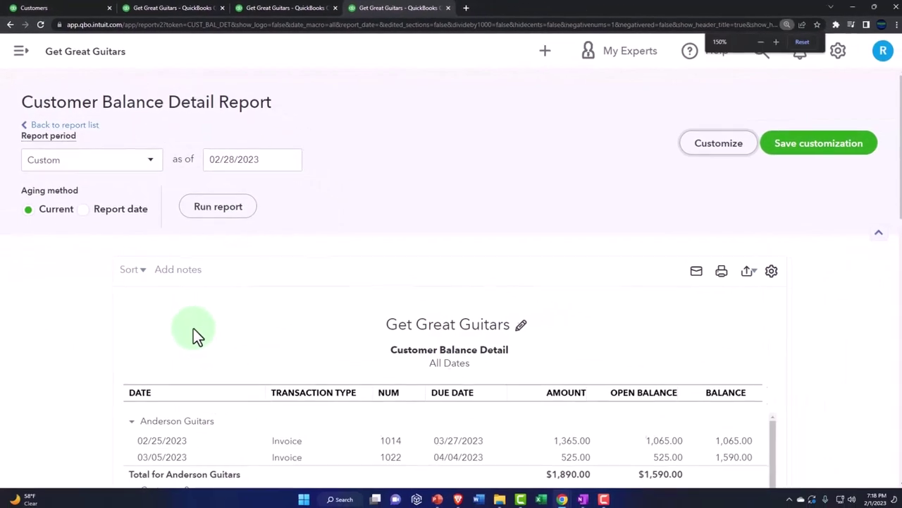
{"action": "scroll", "coordinate": [122, 356], "scroll_direction": "down", "scroll_amount": 3}
{"action": "scroll", "coordinate": [122, 357], "scroll_direction": "down", "scroll_amount": 5}
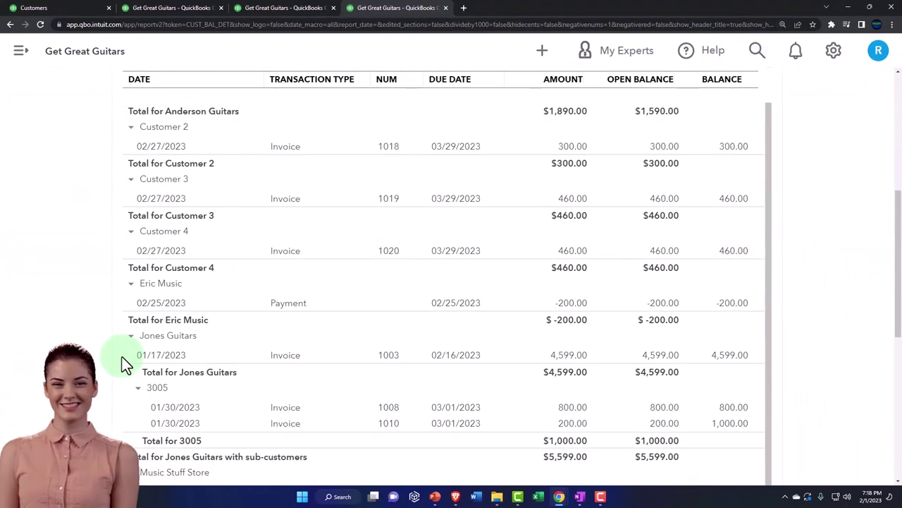
{"action": "scroll", "coordinate": [122, 357], "scroll_direction": "down", "scroll_amount": 5}
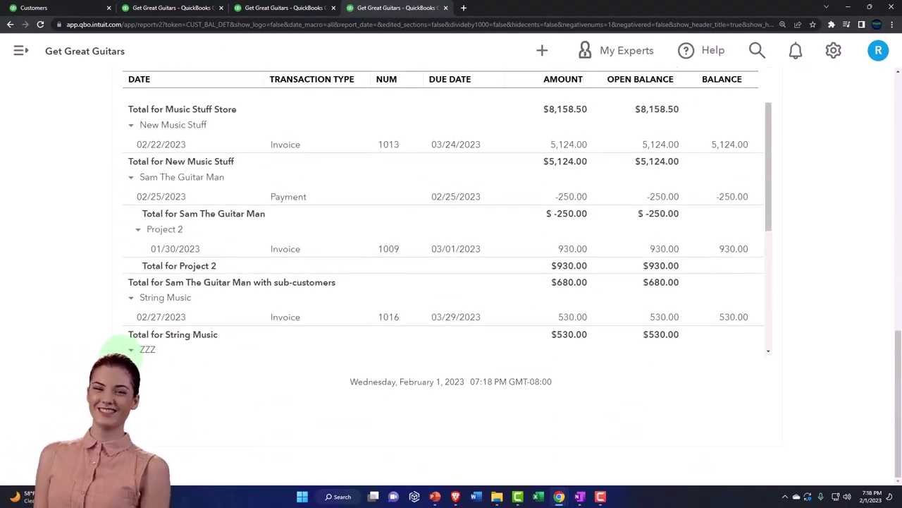
{"action": "scroll", "coordinate": [544, 281], "scroll_direction": "down", "scroll_amount": 2}
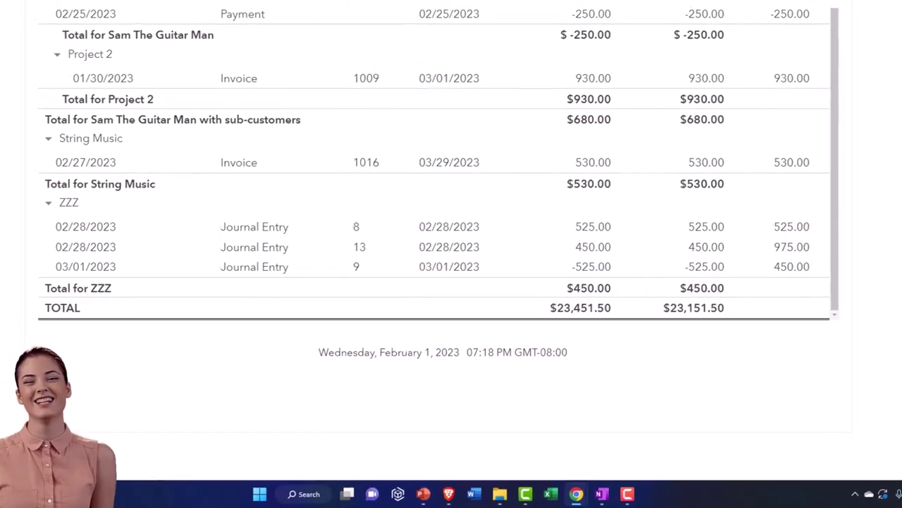
- Compare the enlarged Balance Sheet's February A/R of 23,151.50 with the Customer Balance Detail total
{"action": "left_click", "coordinate": [183, 8]}
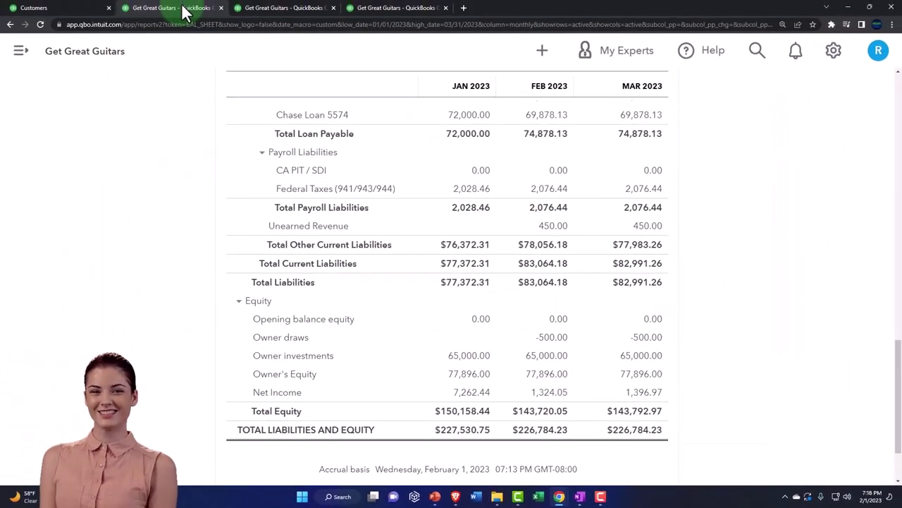
{"action": "scroll", "coordinate": [371, 331], "scroll_direction": "up", "scroll_amount": 5}
{"action": "key", "text": "ctrl+plus"}
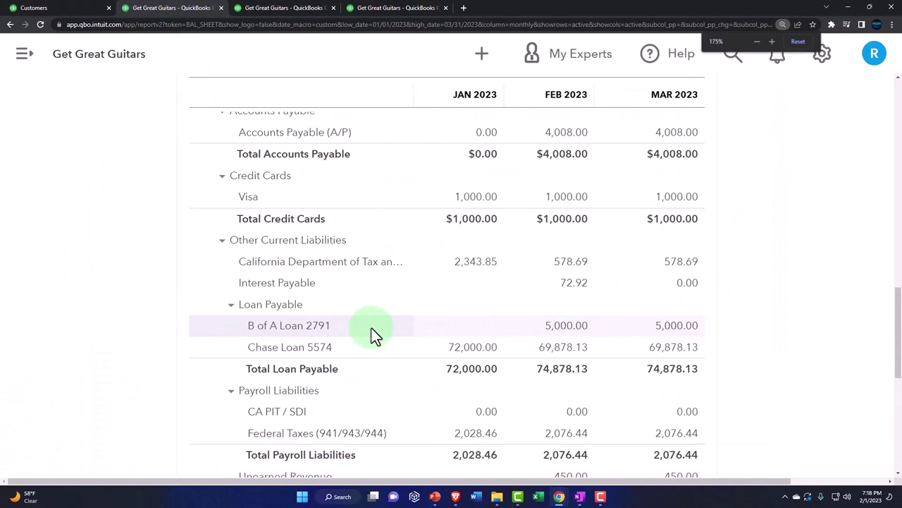
{"action": "scroll", "coordinate": [393, 331], "scroll_direction": "up", "scroll_amount": 8}
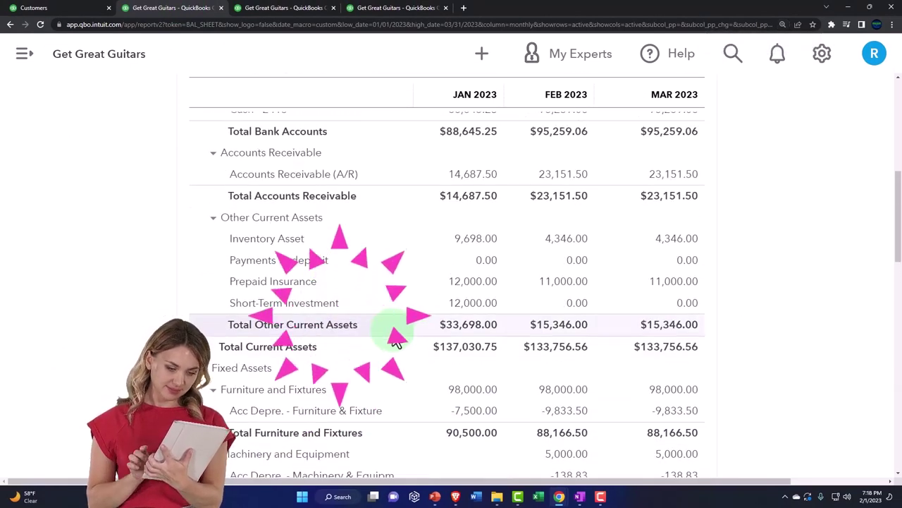
{"action": "scroll", "coordinate": [394, 338], "scroll_direction": "up", "scroll_amount": 2}
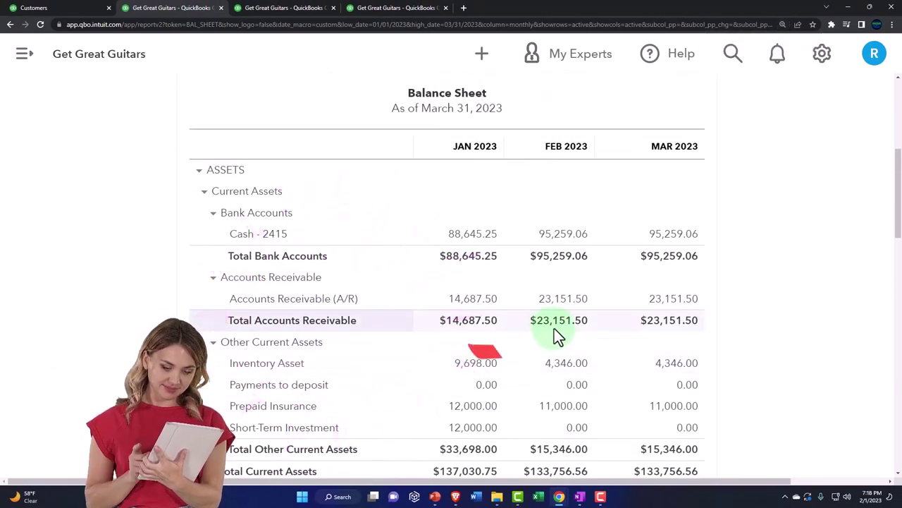
{"action": "left_click", "coordinate": [376, 10]}
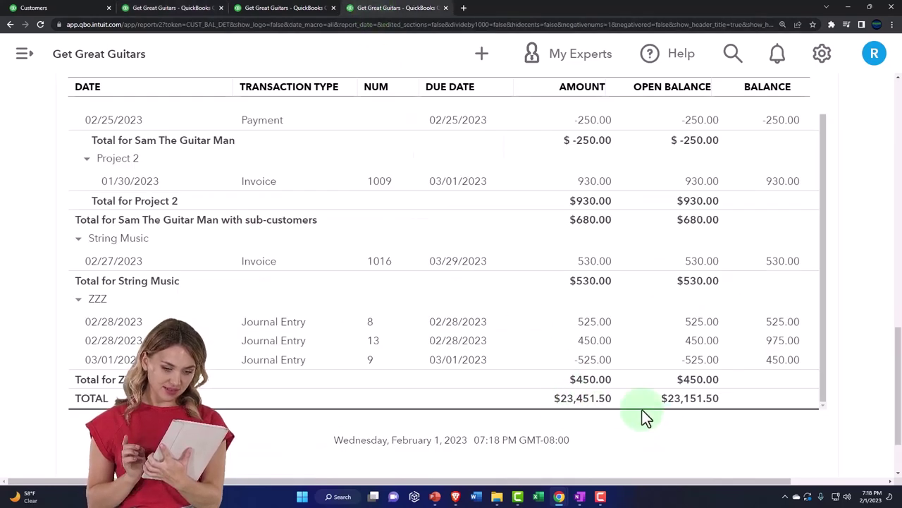
{"action": "scroll", "coordinate": [337, 282], "scroll_direction": "up", "scroll_amount": 2}
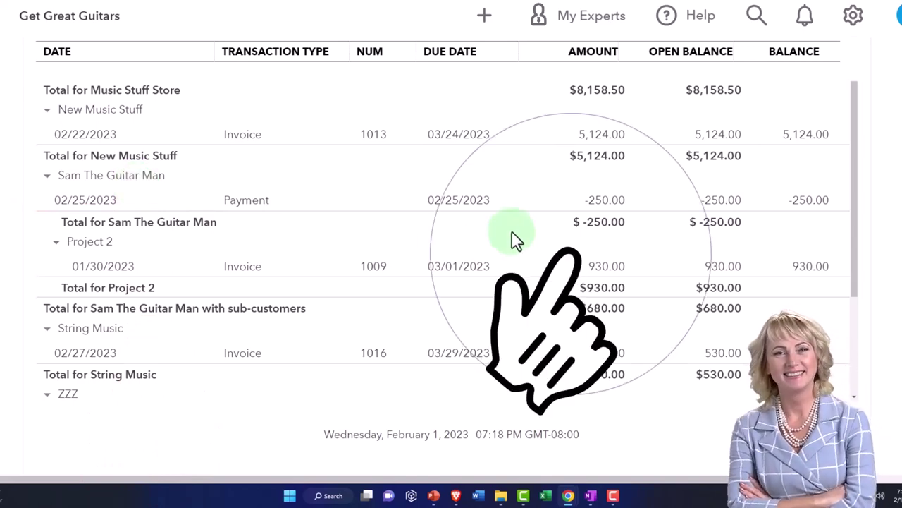
{"action": "scroll", "coordinate": [603, 215], "scroll_direction": "up", "scroll_amount": 5}
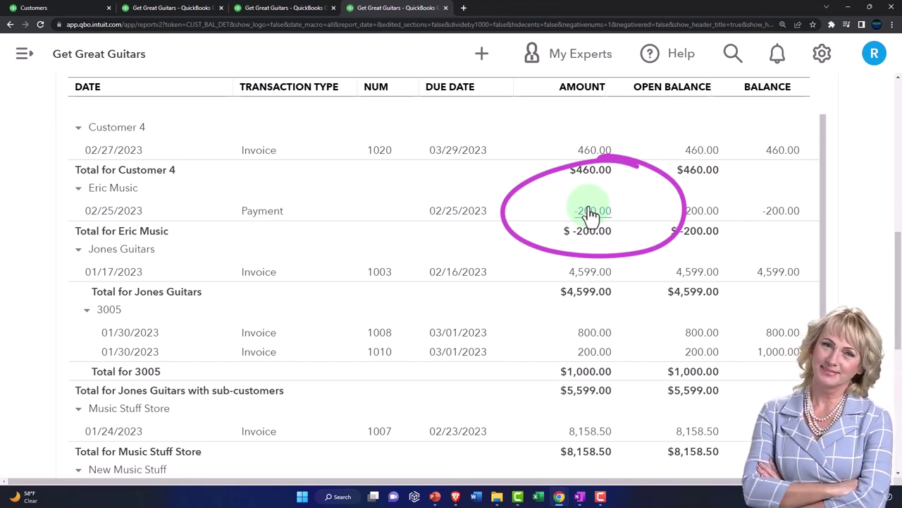
{"action": "left_click", "coordinate": [162, 16]}
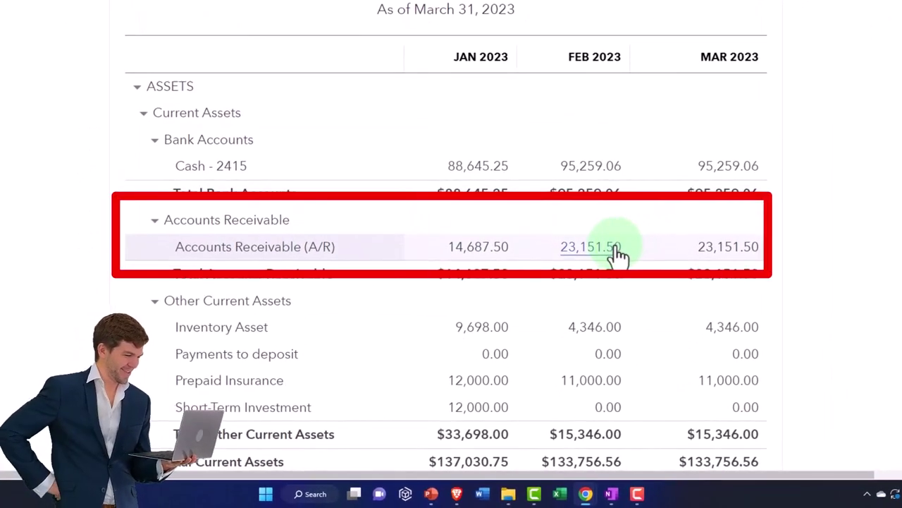
- Drill into February's 23,151.50 A/R to see the ADJ Entry journal entries of 525.00 and 450.00
{"action": "left_click", "coordinate": [590, 246]}
{"action": "scroll", "coordinate": [493, 314], "scroll_direction": "down", "scroll_amount": 4}
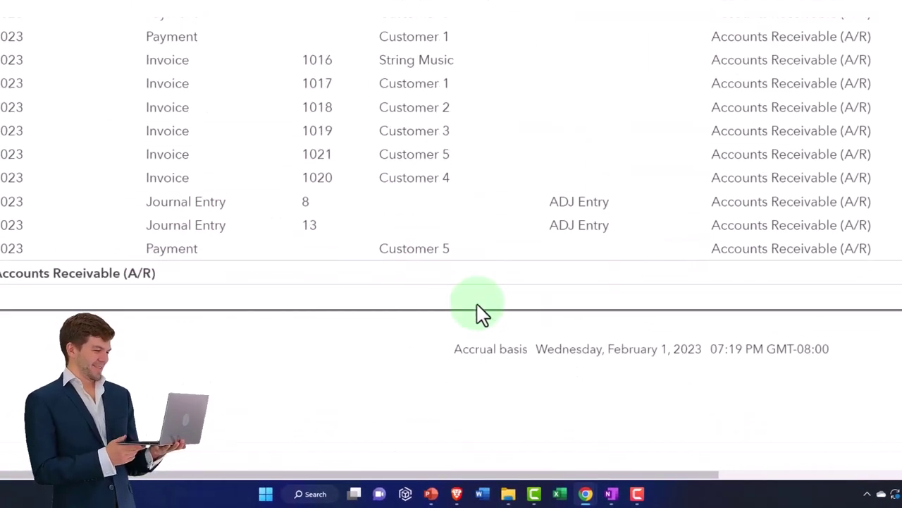
{"action": "key", "text": "ctrl+minus"}
{"action": "key", "text": "ctrl+minus"}
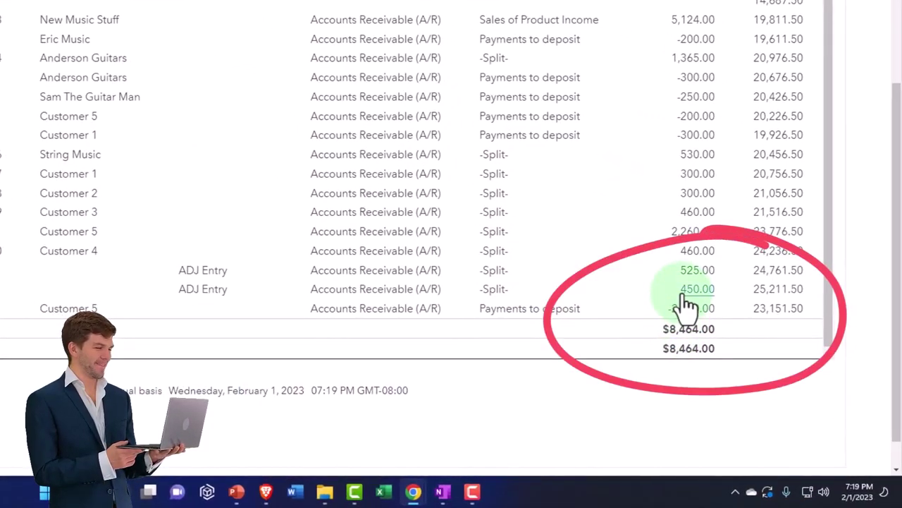
{"action": "scroll", "coordinate": [452, 282], "scroll_direction": "up", "scroll_amount": 6}
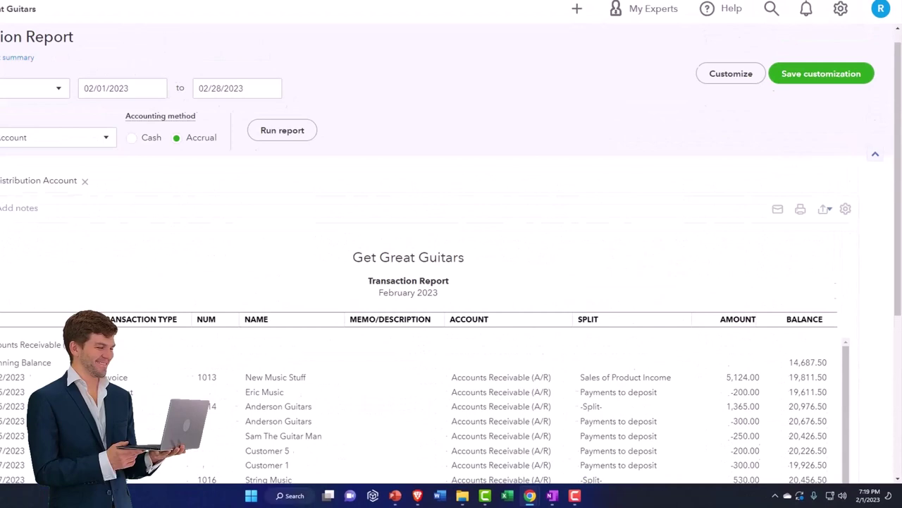
- Trace February's 450.00 Unearned Revenue to ADJ Entry journal entry 13, then return to the enlarged Balance Sheet
{"action": "left_click", "coordinate": [60, 107]}
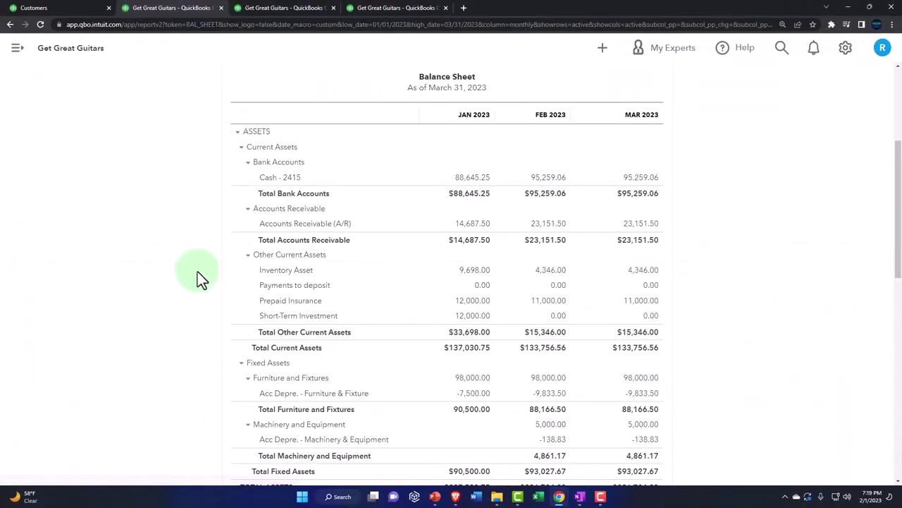
{"action": "scroll", "coordinate": [201, 278], "scroll_direction": "down", "scroll_amount": 3}
{"action": "scroll", "coordinate": [198, 271], "scroll_direction": "down", "scroll_amount": 3}
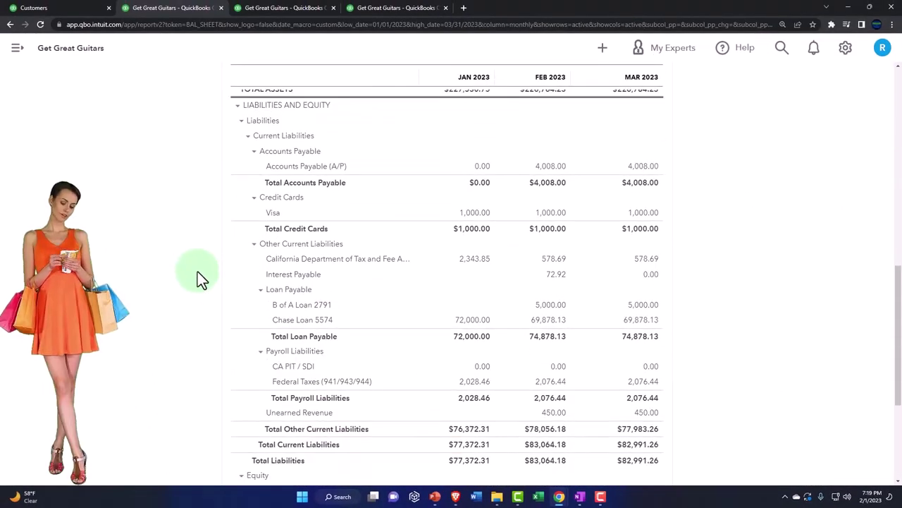
{"action": "scroll", "coordinate": [198, 272], "scroll_direction": "down", "scroll_amount": 2}
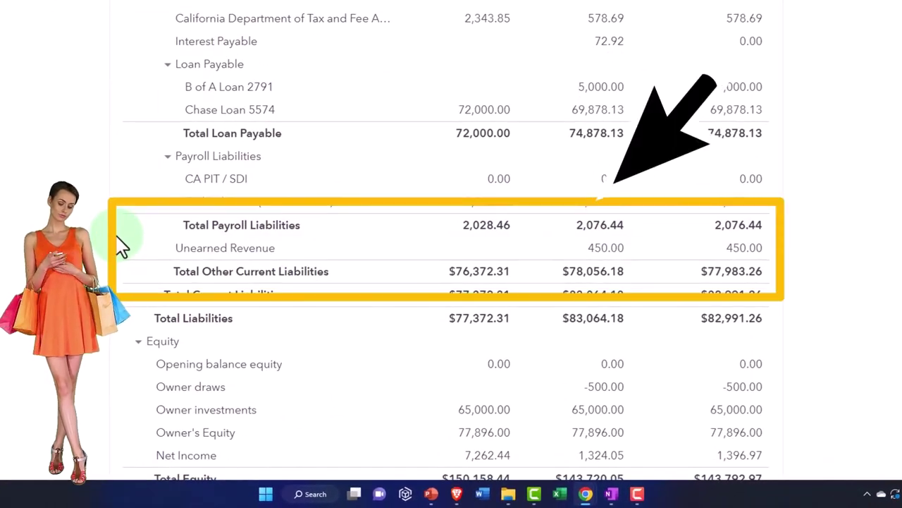
{"action": "left_click", "coordinate": [604, 253]}
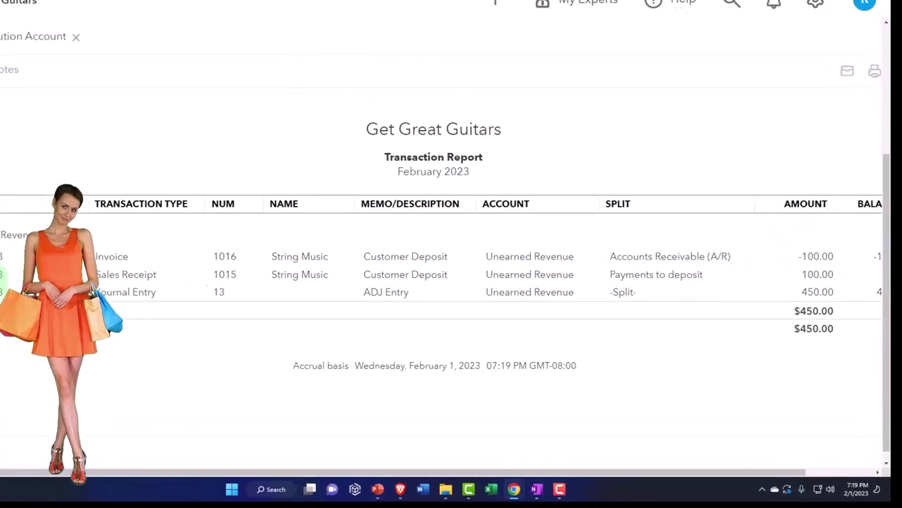
{"action": "scroll", "coordinate": [82, 170], "scroll_direction": "up", "scroll_amount": 2}
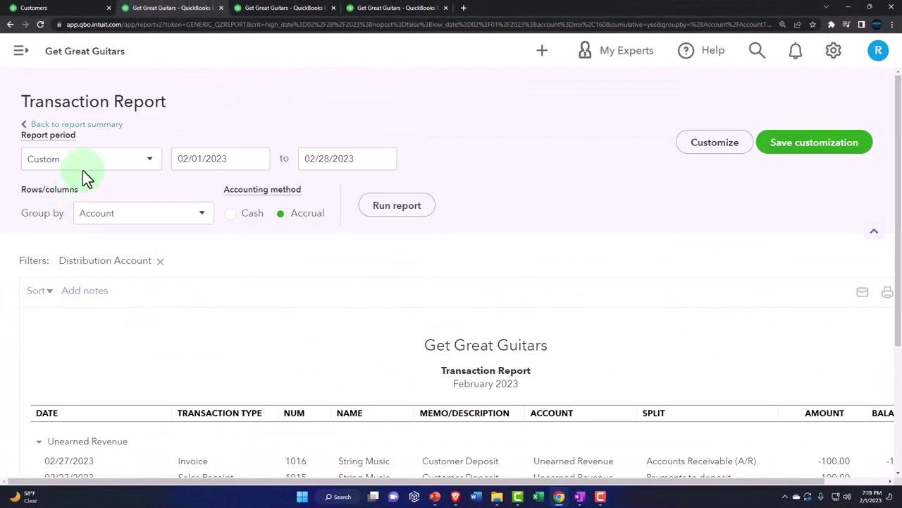
{"action": "left_click", "coordinate": [94, 126]}
{"action": "scroll", "coordinate": [170, 326], "scroll_direction": "down", "scroll_amount": 10}
{"action": "key", "text": "ctrl+plus"}
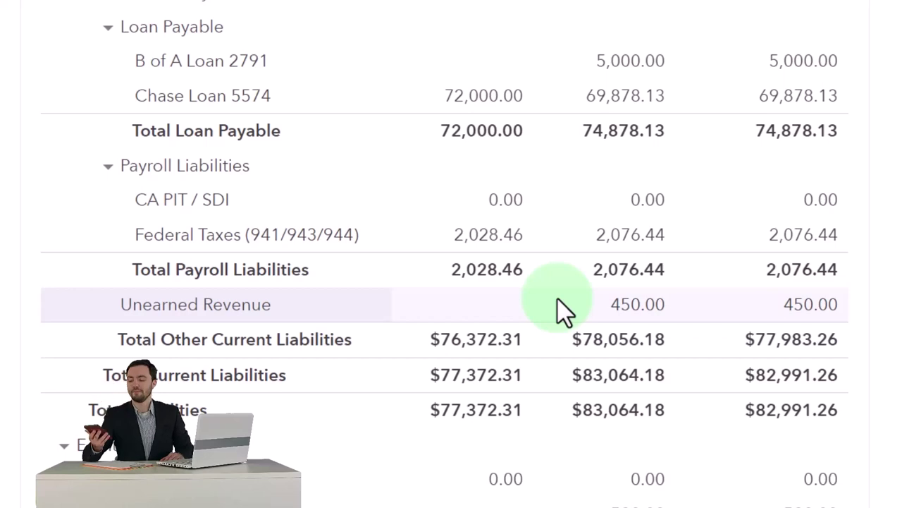
- Scroll the Balance Sheet from liabilities up to February's 23,151.50 Accounts Receivable
{"action": "left_click", "coordinate": [527, 356]}
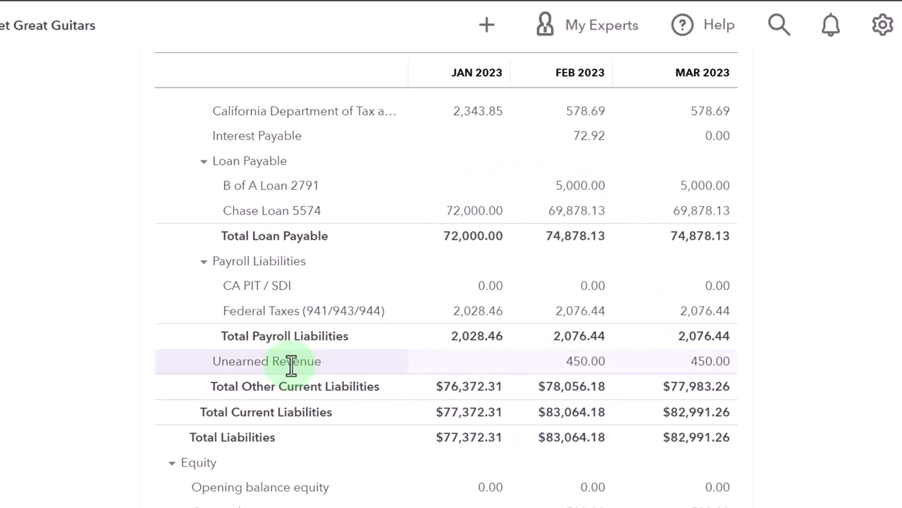
{"action": "scroll", "coordinate": [291, 365], "scroll_direction": "up", "scroll_amount": 5}
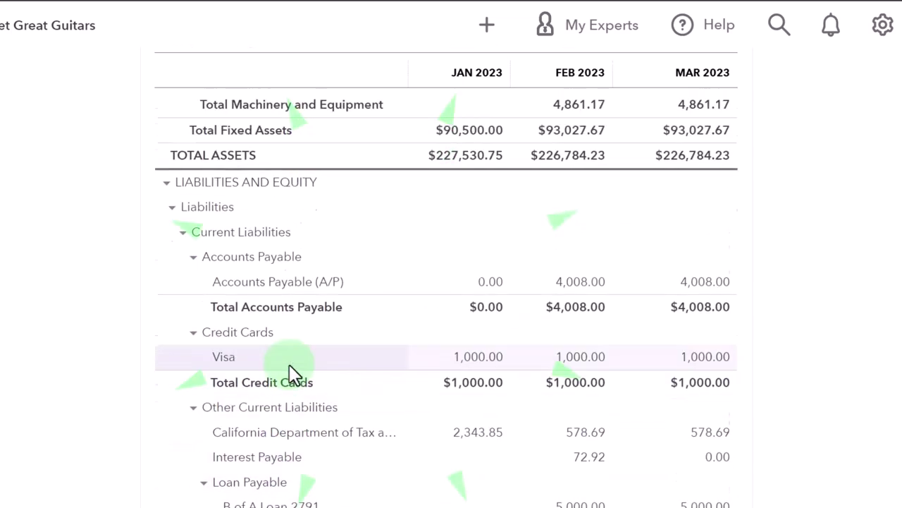
{"action": "scroll", "coordinate": [289, 365], "scroll_direction": "up", "scroll_amount": 7}
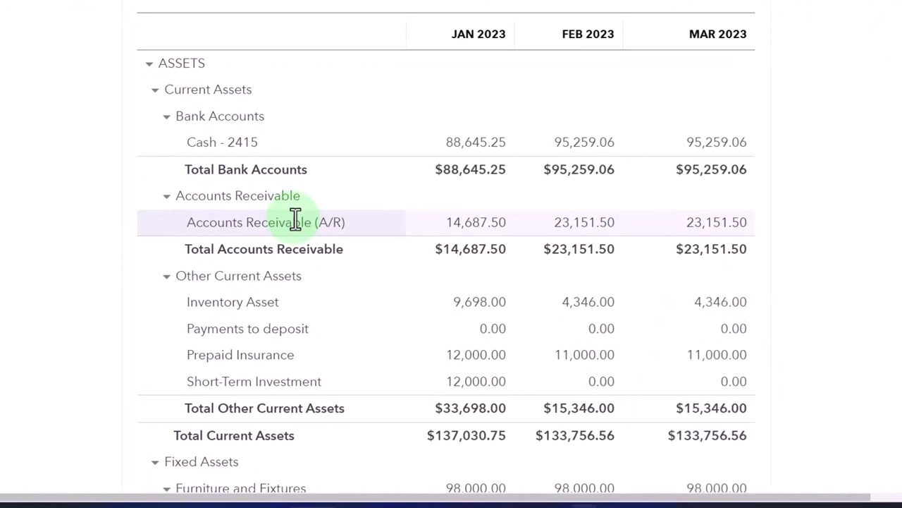
{"action": "left_click", "coordinate": [416, 10]}
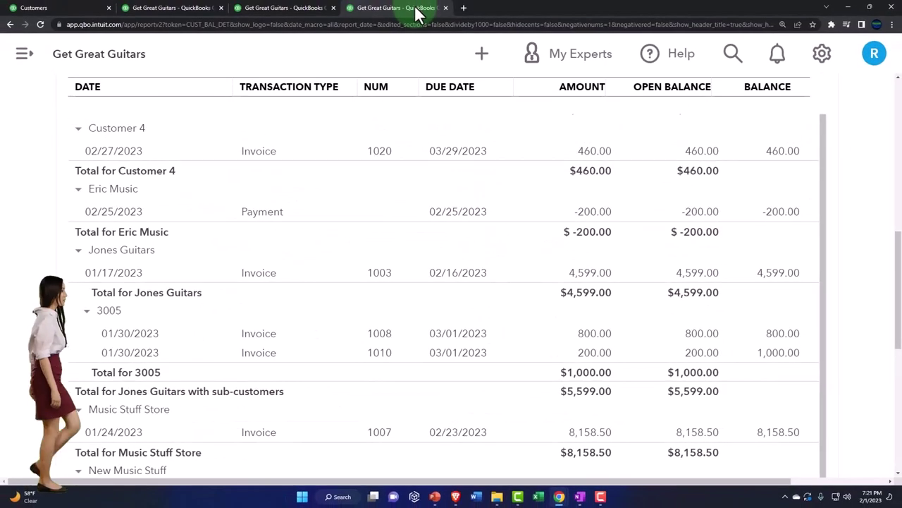
{"action": "left_click", "coordinate": [430, 204]}
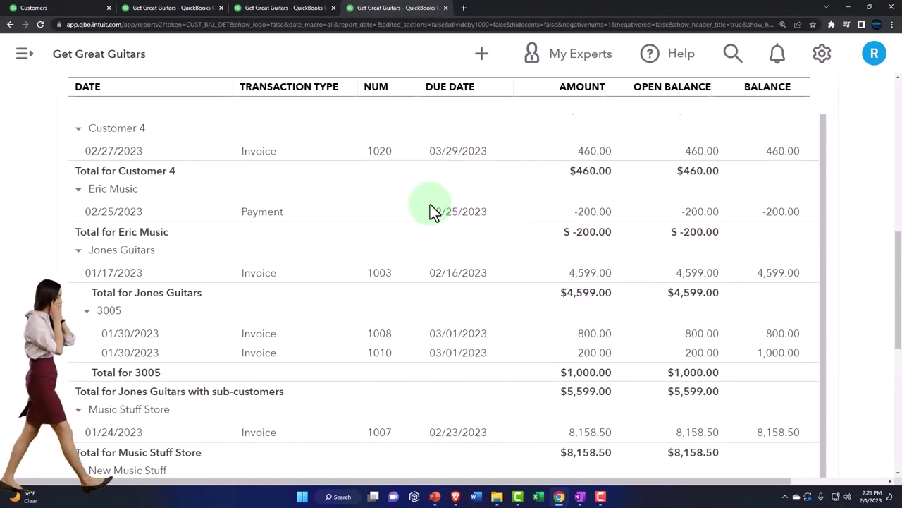
{"action": "scroll", "coordinate": [430, 205], "scroll_direction": "up", "scroll_amount": 2}
{"action": "scroll", "coordinate": [433, 211], "scroll_direction": "up", "scroll_amount": 2}
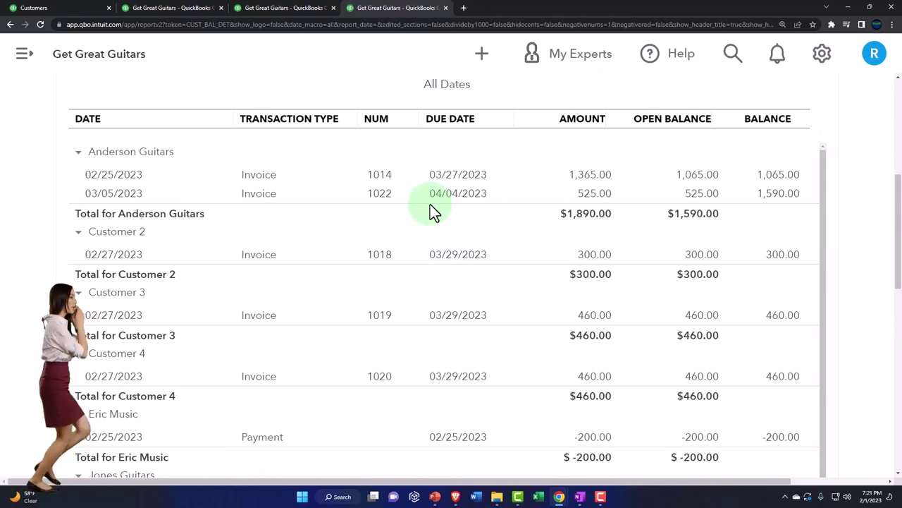
{"action": "scroll", "coordinate": [430, 204], "scroll_direction": "down", "scroll_amount": 2}
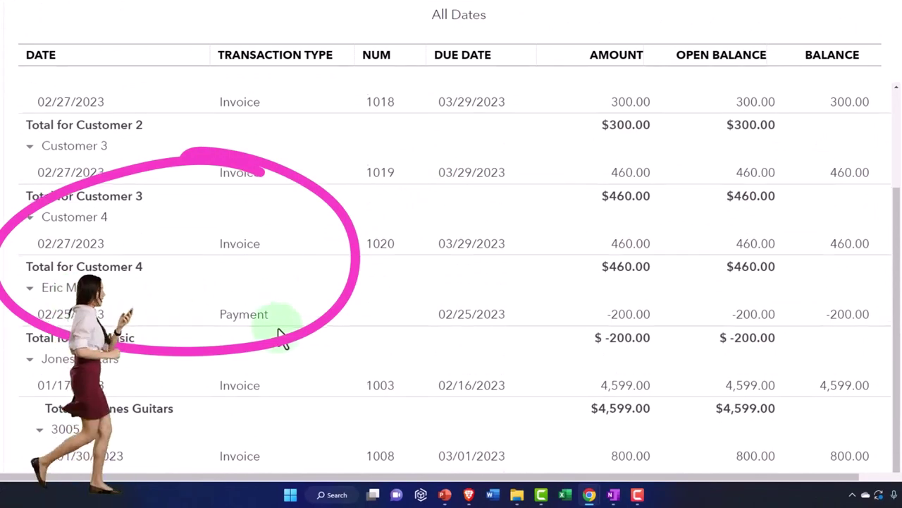
{"action": "scroll", "coordinate": [263, 332], "scroll_direction": "down", "scroll_amount": 5}
{"action": "scroll", "coordinate": [249, 333], "scroll_direction": "down", "scroll_amount": 2}
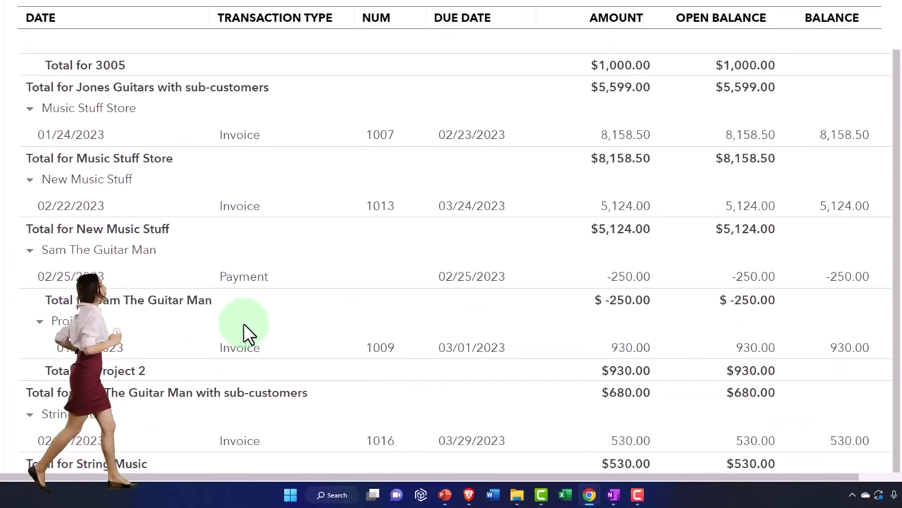
{"action": "scroll", "coordinate": [252, 335], "scroll_direction": "down", "scroll_amount": 1}
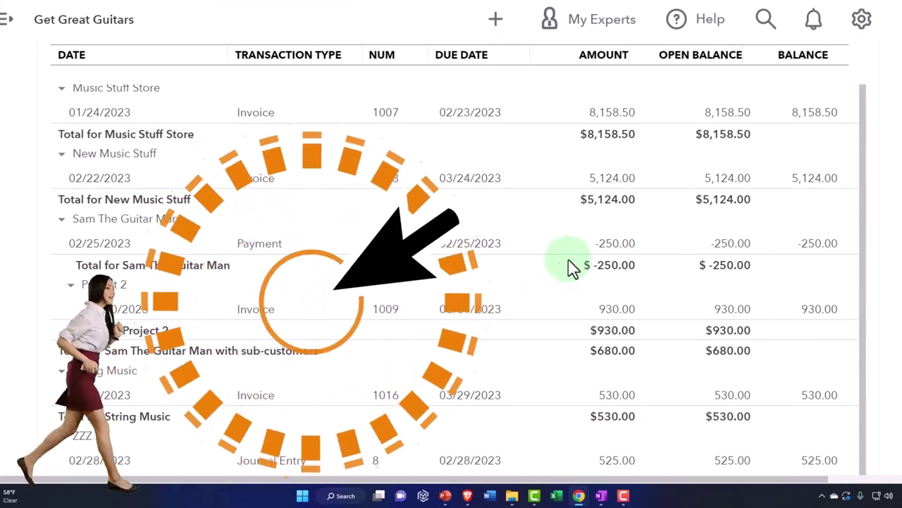
{"action": "scroll", "coordinate": [582, 263], "scroll_direction": "down", "scroll_amount": 5}
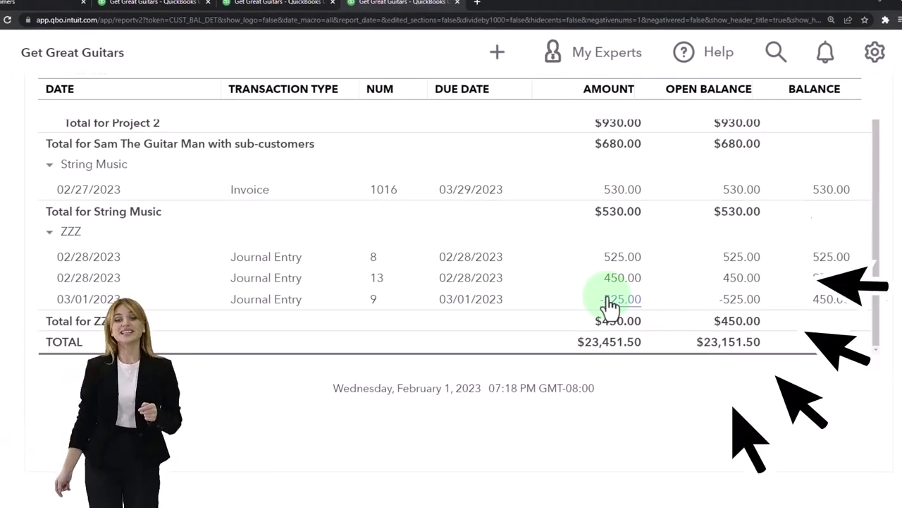
- Return to the Balance Sheet showing Feb and Mar 2023 Accounts Receivable at 23,151.50
{"action": "left_click", "coordinate": [169, 5]}
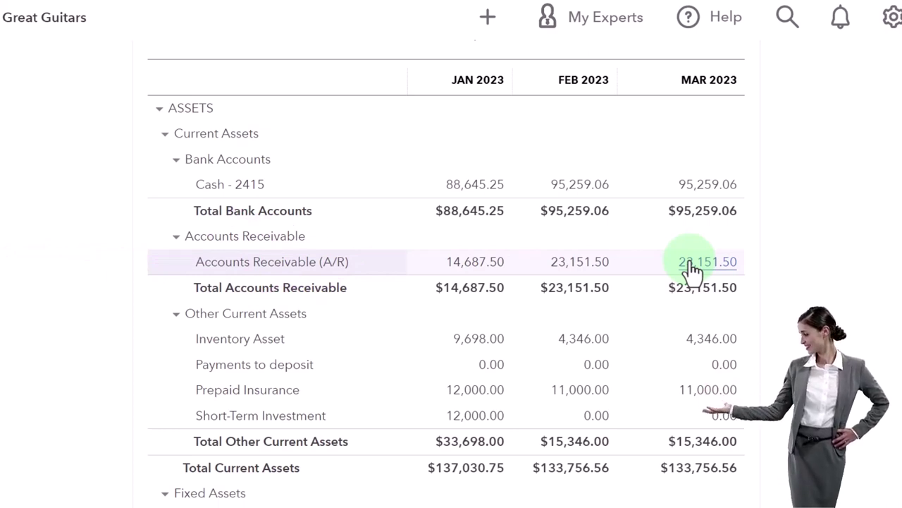
- Recheck the -250.00 payment in Customer Balance Detail, then view the January–March 2023 Profit and Loss
{"action": "left_click", "coordinate": [398, 8]}
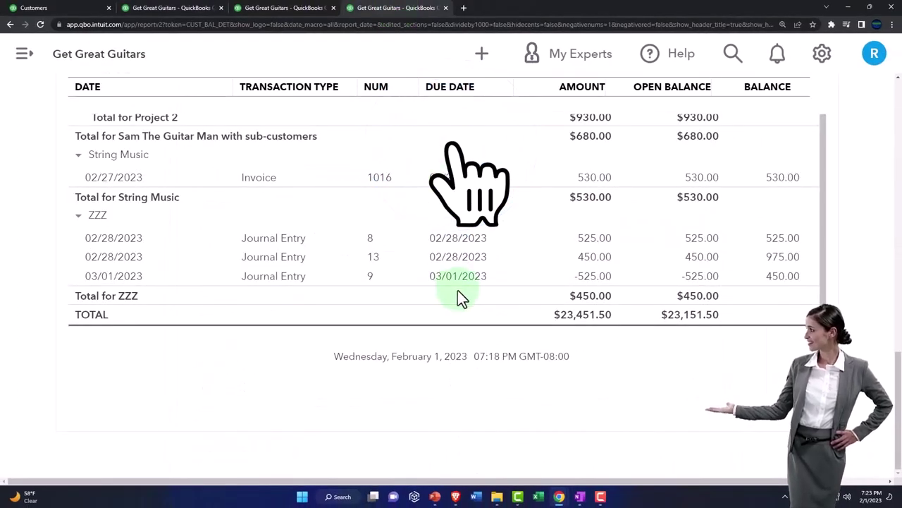
{"action": "scroll", "coordinate": [457, 289], "scroll_direction": "up", "scroll_amount": 1}
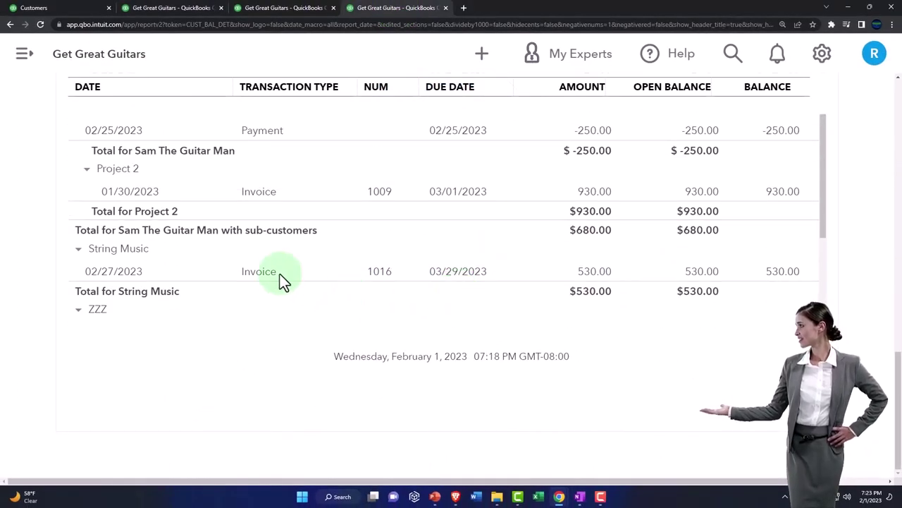
{"action": "scroll", "coordinate": [284, 273], "scroll_direction": "up", "scroll_amount": 1}
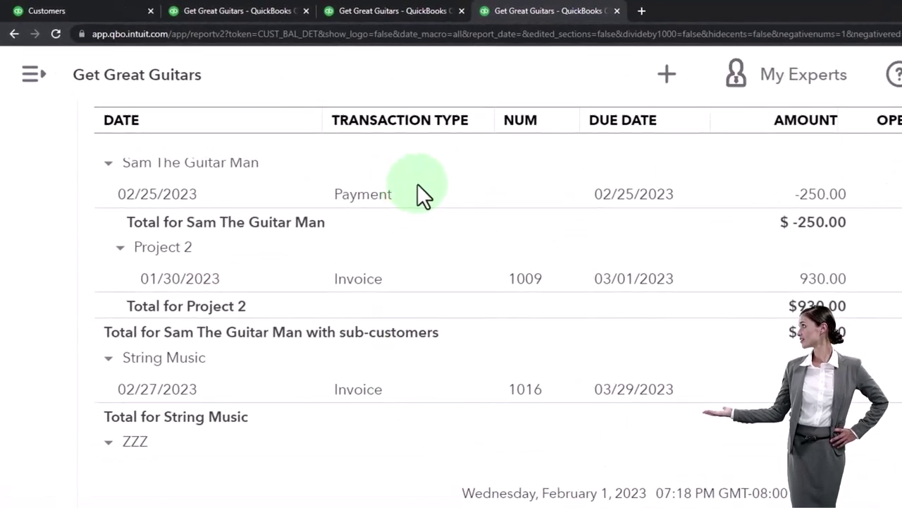
{"action": "left_click", "coordinate": [811, 198]}
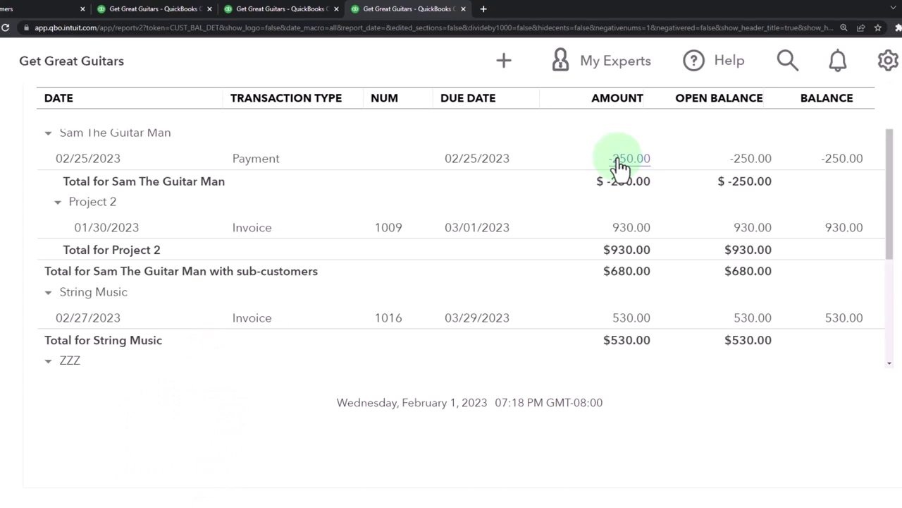
{"action": "left_click", "coordinate": [619, 163]}
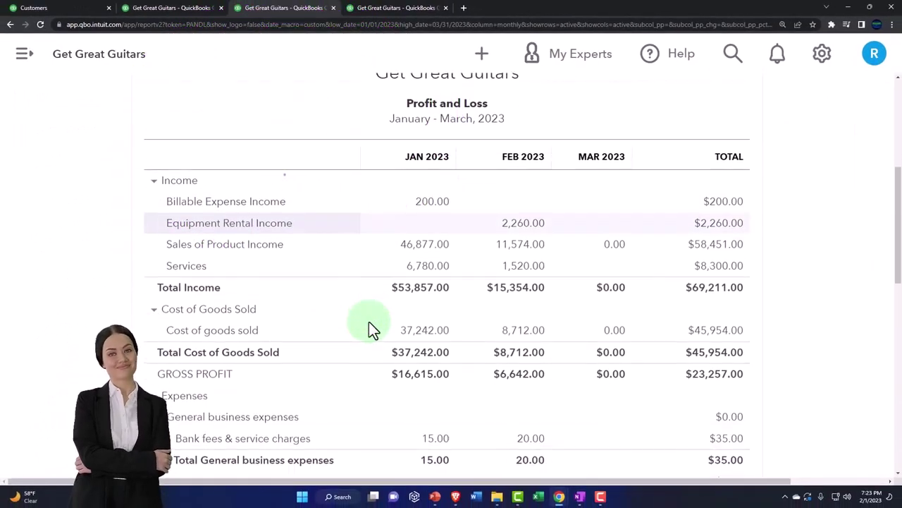
- Back on the Balance Sheet, check Other Current Liabilities for Unearned Revenue of 450.00 and loans payable of 74,878.13
{"action": "scroll", "coordinate": [369, 321], "scroll_direction": "down", "scroll_amount": 5}
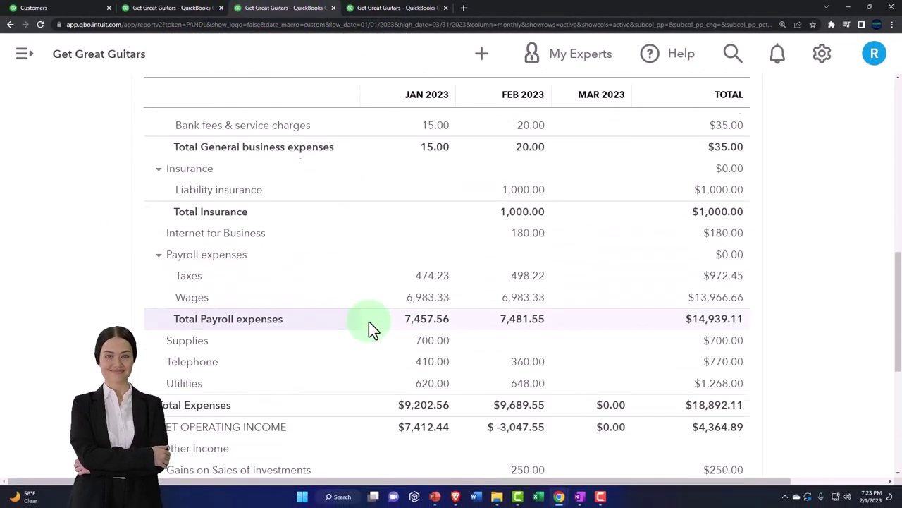
{"action": "scroll", "coordinate": [369, 322], "scroll_direction": "down", "scroll_amount": 4}
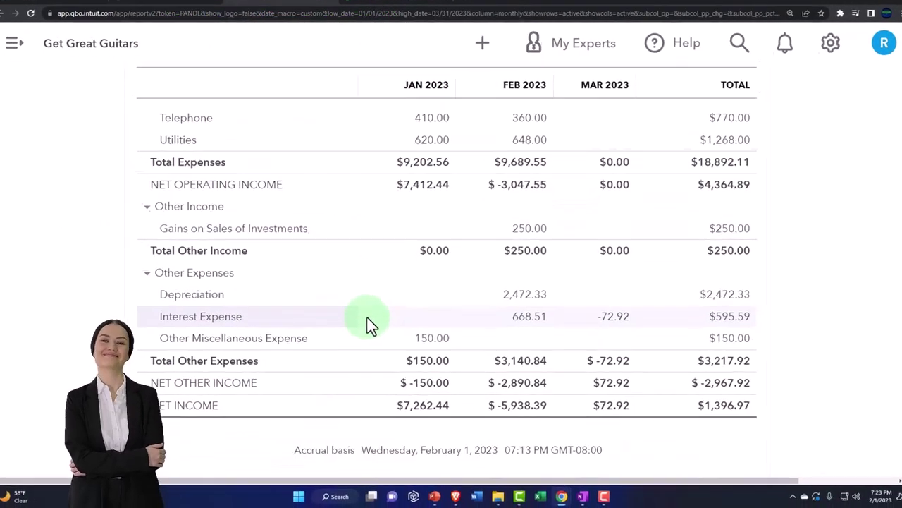
{"action": "scroll", "coordinate": [367, 319], "scroll_direction": "up", "scroll_amount": 2}
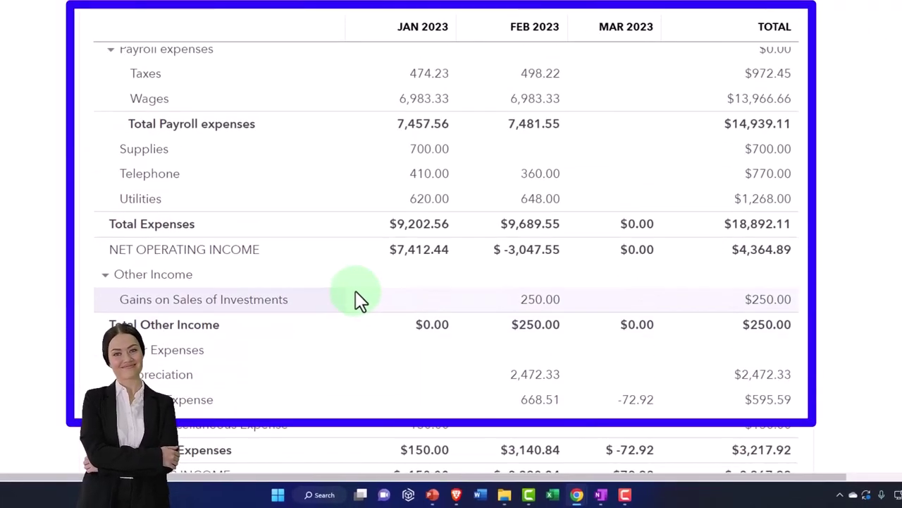
{"action": "left_click", "coordinate": [191, 10]}
{"action": "scroll", "coordinate": [353, 311], "scroll_direction": "down", "scroll_amount": 1}
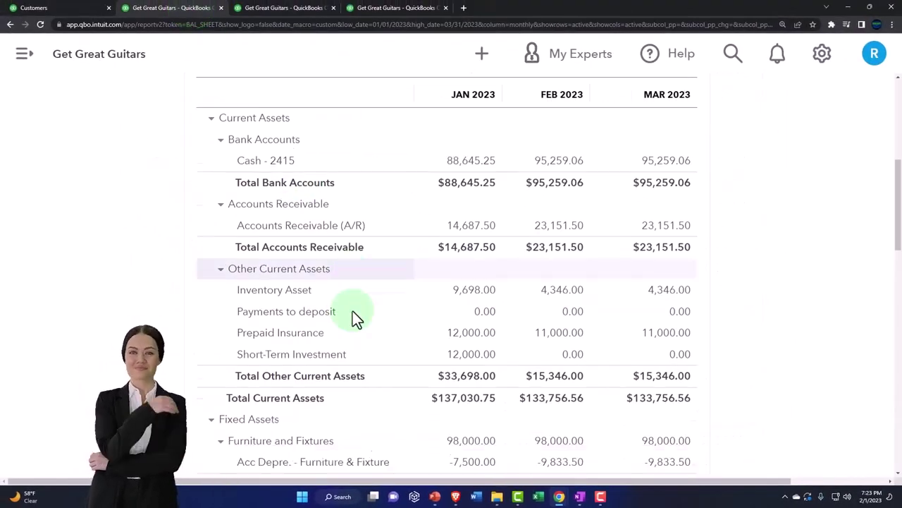
{"action": "scroll", "coordinate": [353, 311], "scroll_direction": "down", "scroll_amount": 5}
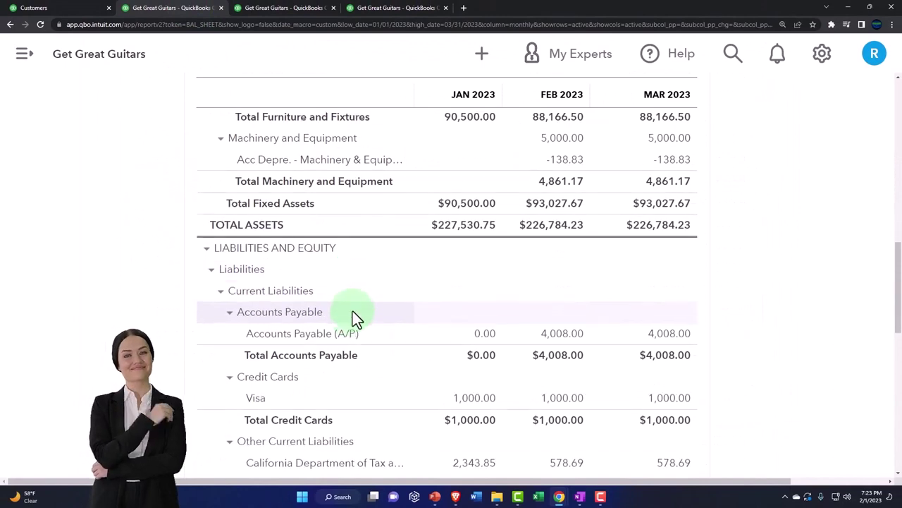
{"action": "scroll", "coordinate": [353, 311], "scroll_direction": "down", "scroll_amount": 3}
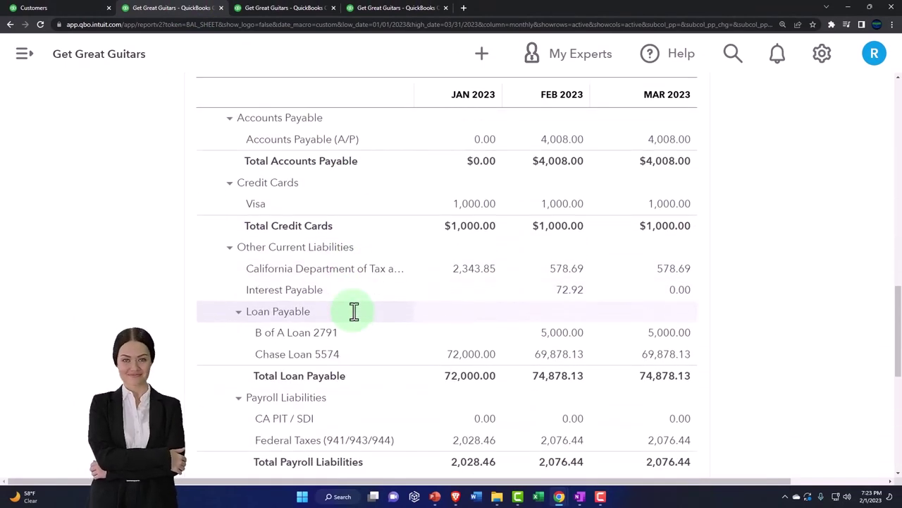
{"action": "scroll", "coordinate": [354, 311], "scroll_direction": "down", "scroll_amount": 2}
{"action": "scroll", "coordinate": [352, 311], "scroll_direction": "down", "scroll_amount": 2}
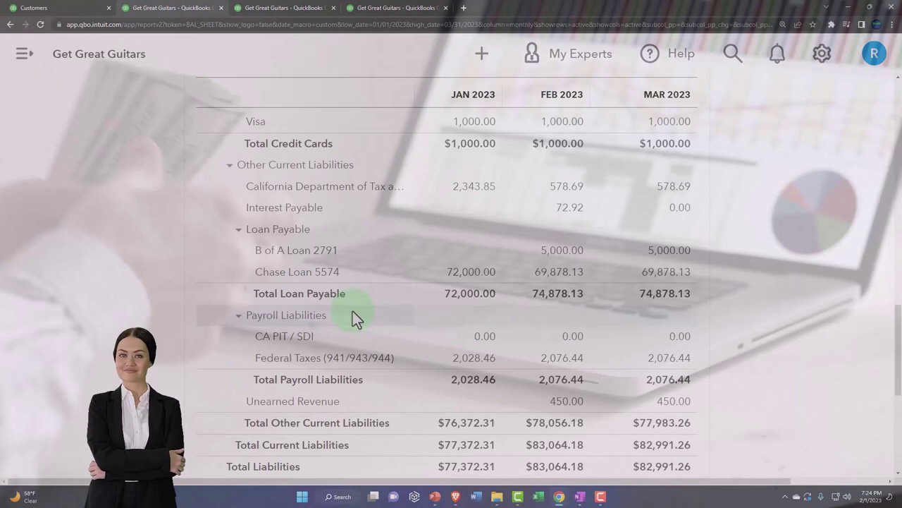
{"action": "scroll", "coordinate": [353, 311], "scroll_direction": "up", "scroll_amount": 3}
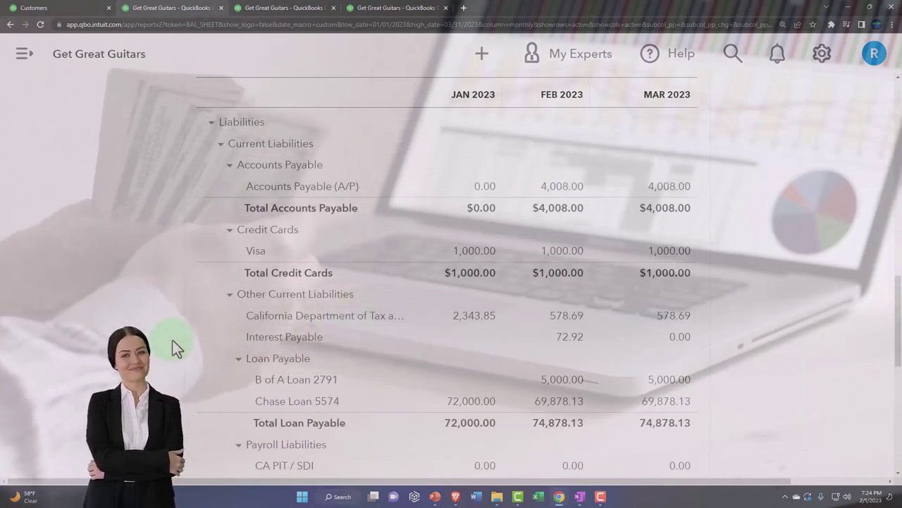
{"action": "scroll", "coordinate": [176, 340], "scroll_direction": "down", "scroll_amount": 3}
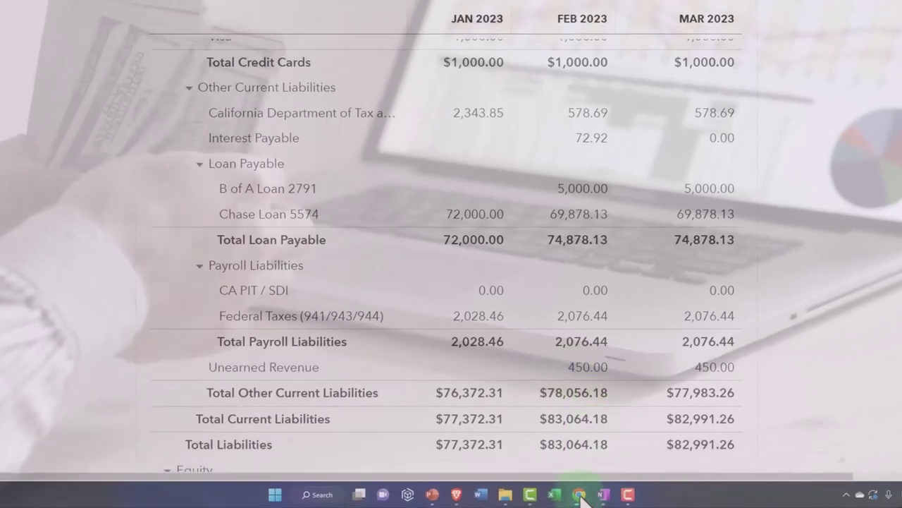
- From the February Unearned Revenue transaction report, zoom out and drill into the 450.00 Journal Entry #13
{"action": "mouse_move", "coordinate": [580, 498]}
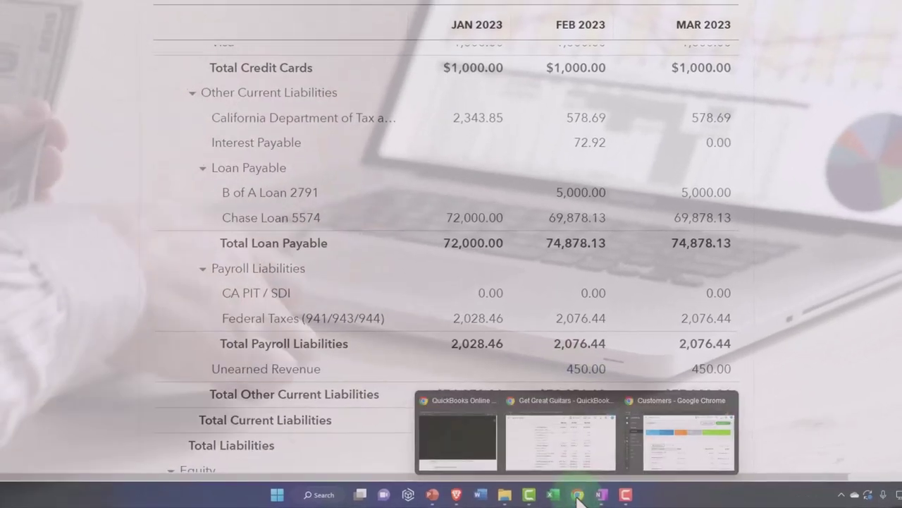
{"action": "left_click", "coordinate": [477, 467]}
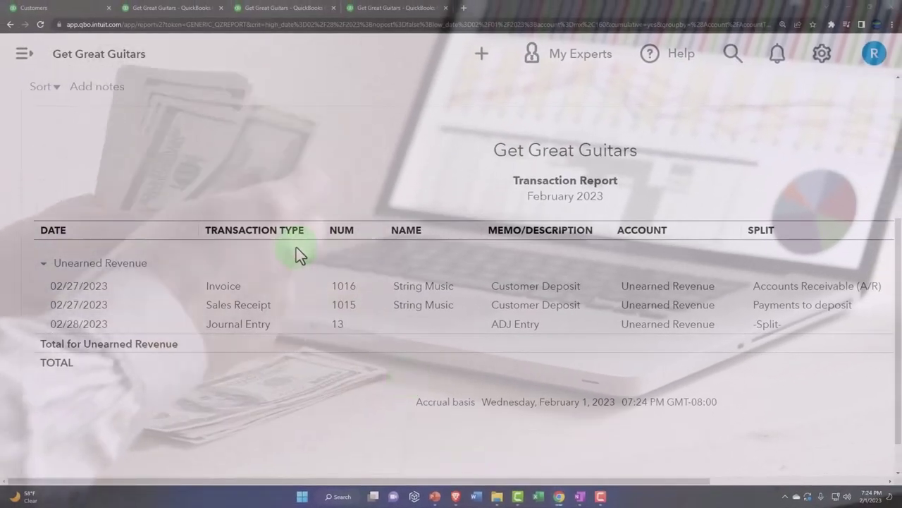
{"action": "key", "text": "ctrl+minus"}
{"action": "key", "text": "ctrl+minus"}
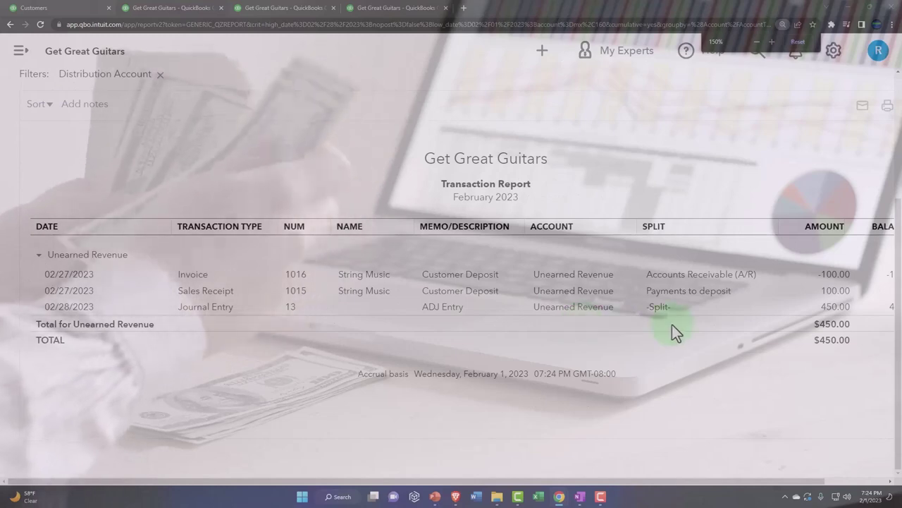
{"action": "left_click", "coordinate": [747, 352]}
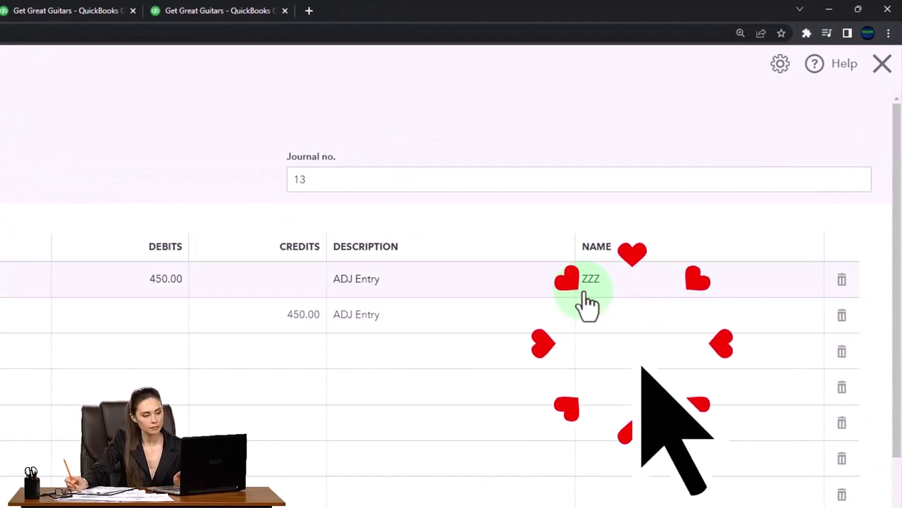
- Close Journal Entry #13 and return to the Balance Sheet summary report
{"action": "left_click", "coordinate": [883, 63]}
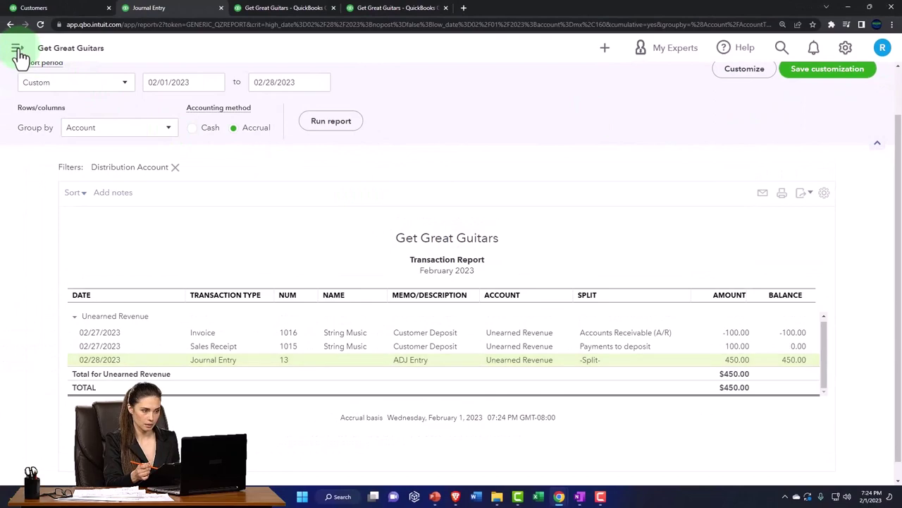
{"action": "scroll", "coordinate": [65, 116], "scroll_direction": "up", "scroll_amount": 2}
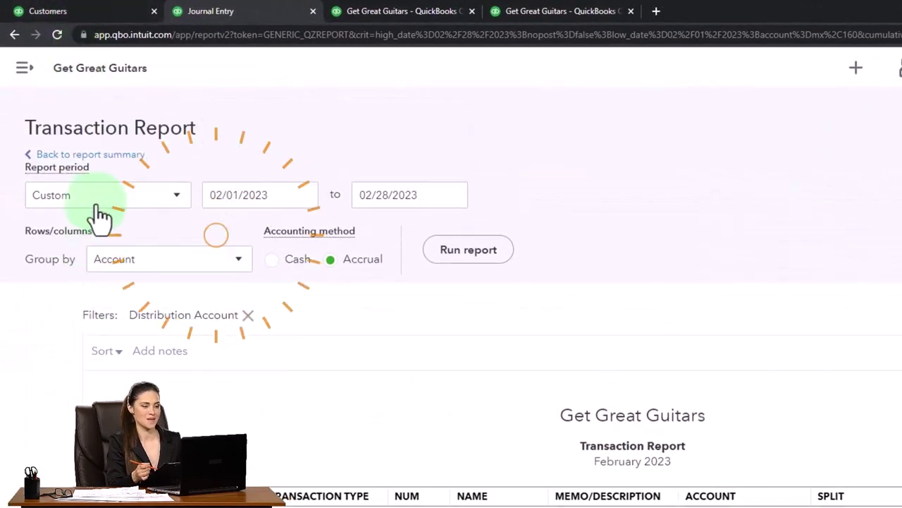
{"action": "left_click", "coordinate": [90, 154]}
{"action": "scroll", "coordinate": [78, 119], "scroll_direction": "down", "scroll_amount": 10}
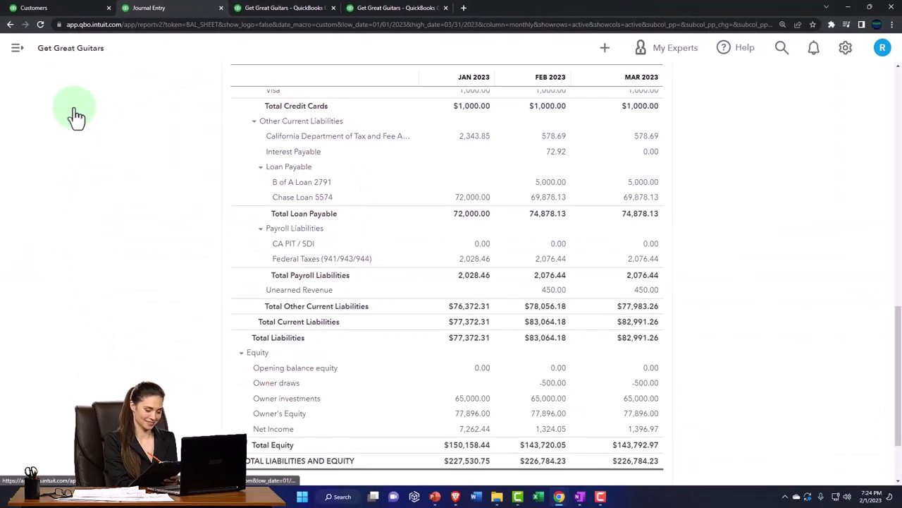
- From the customer's transaction list showing a $1,590.00 open balance, start a new blank journal entry
{"action": "left_click", "coordinate": [66, 8]}
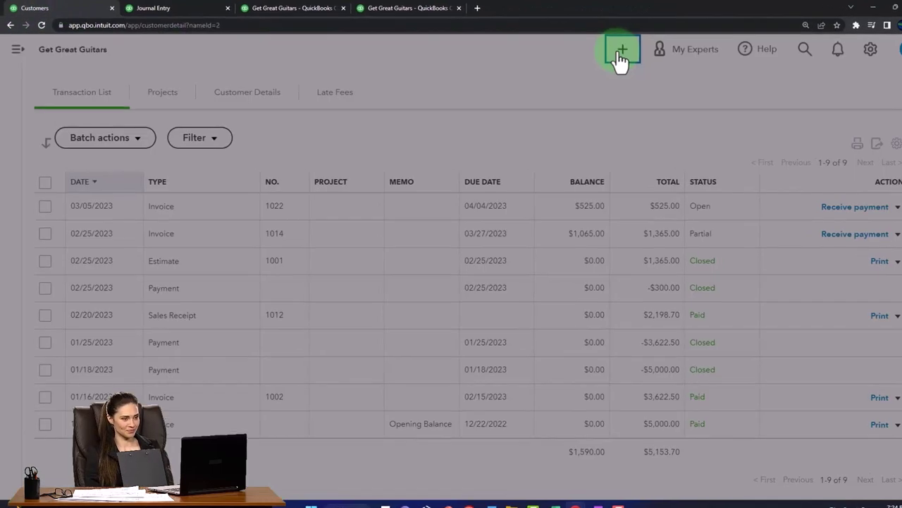
{"action": "left_click", "coordinate": [600, 51]}
{"action": "left_click", "coordinate": [640, 205]}
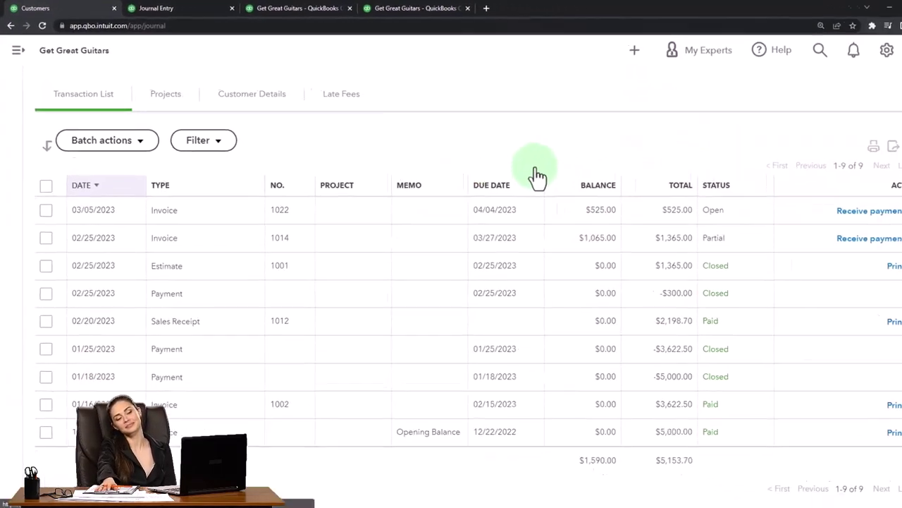